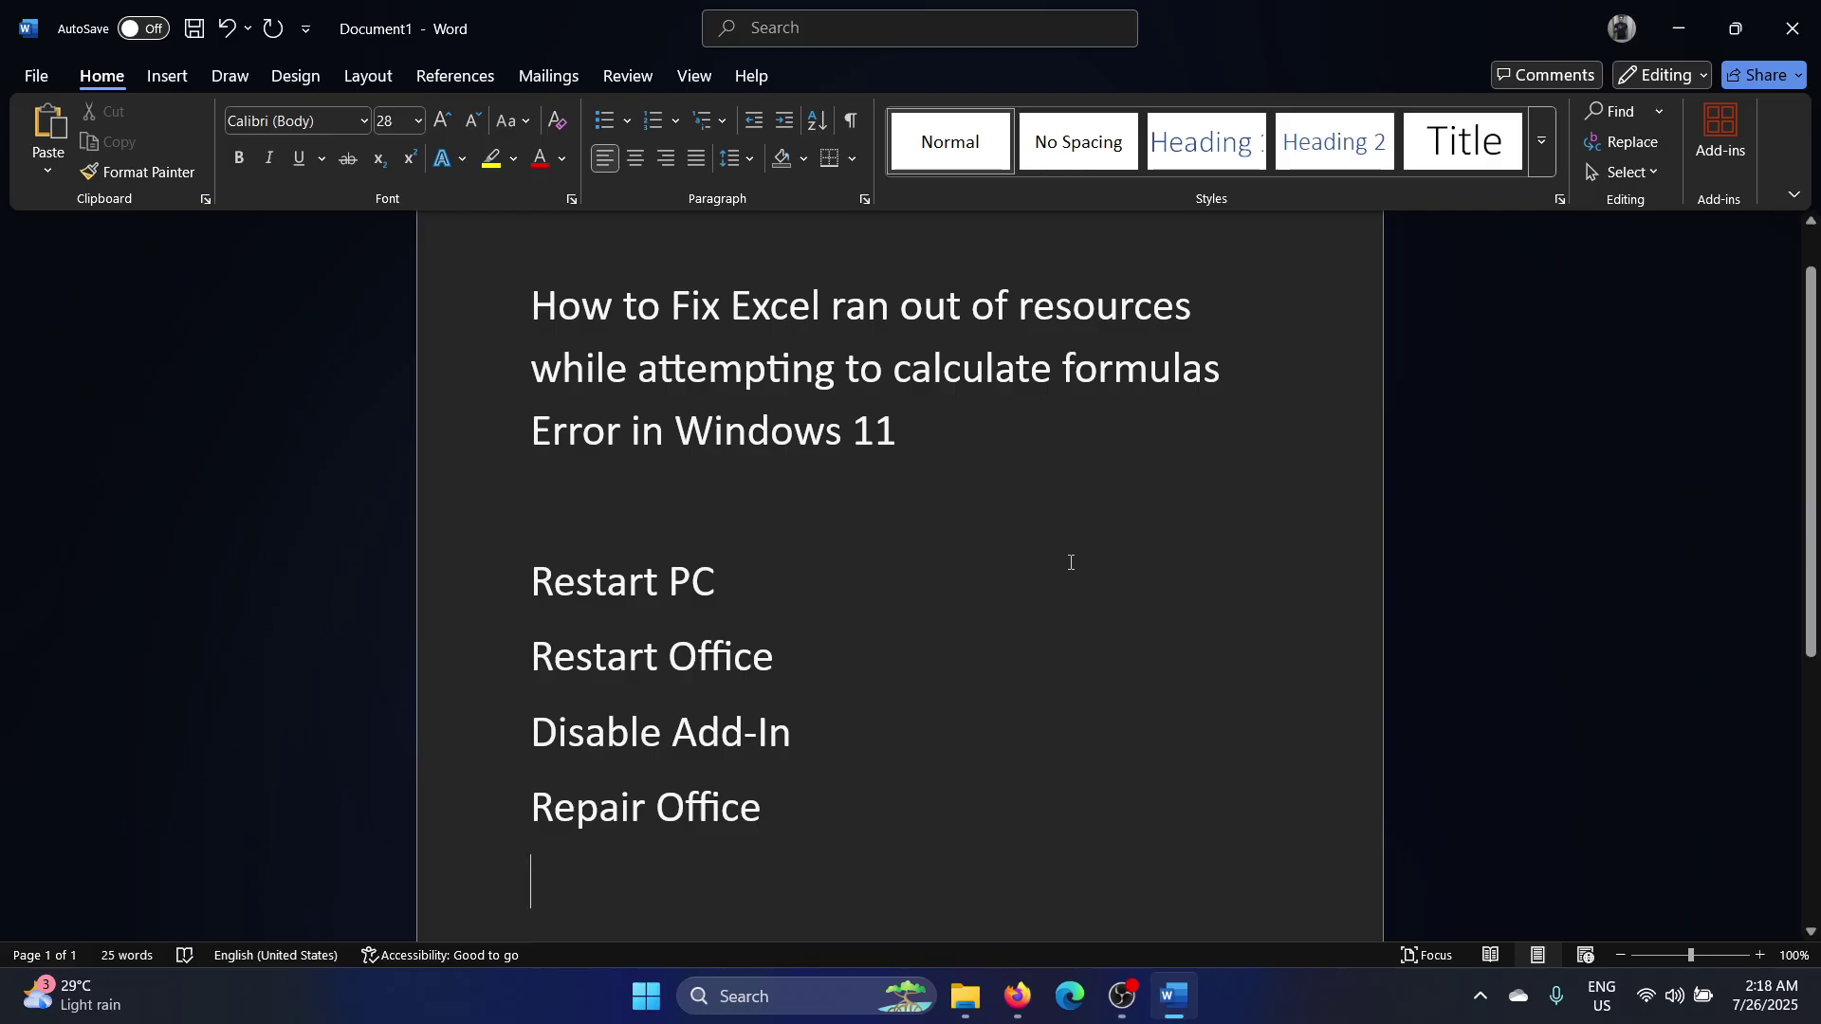
Step: Open and dismiss the Start quick links, then minimize and restore the Word document
right_click(644, 996)
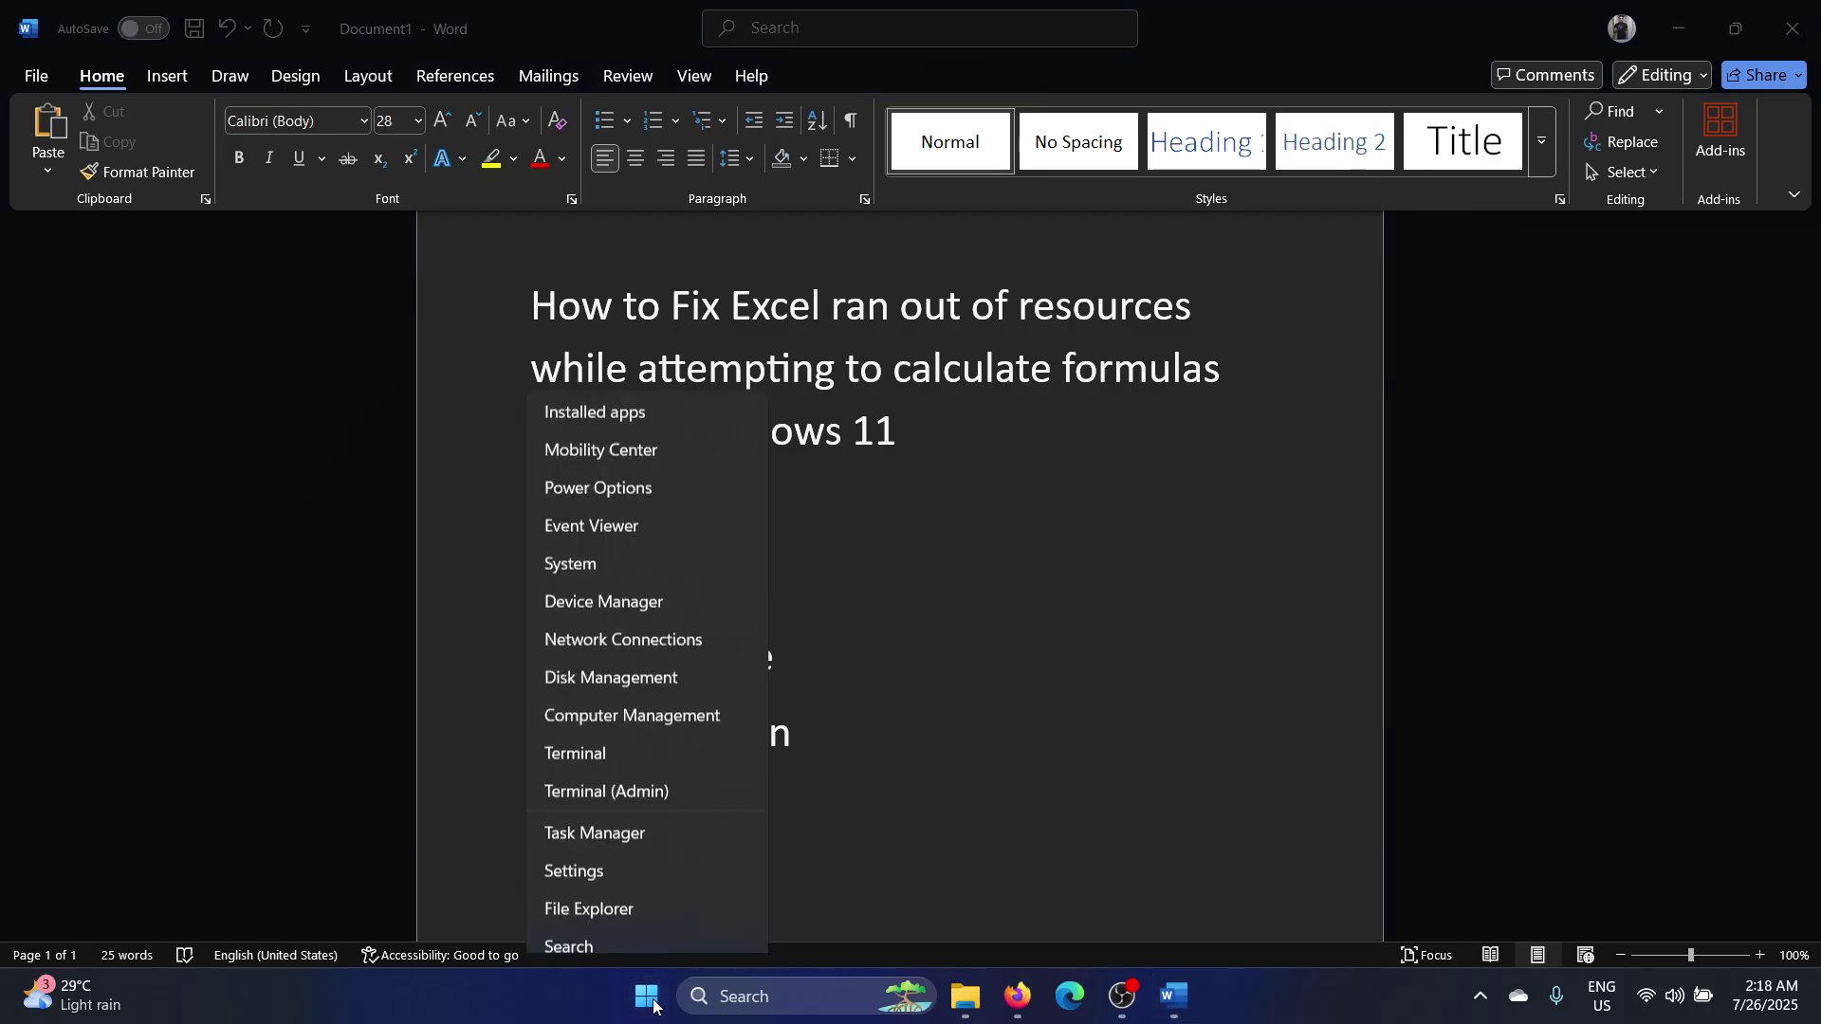
mouse_move(627, 895)
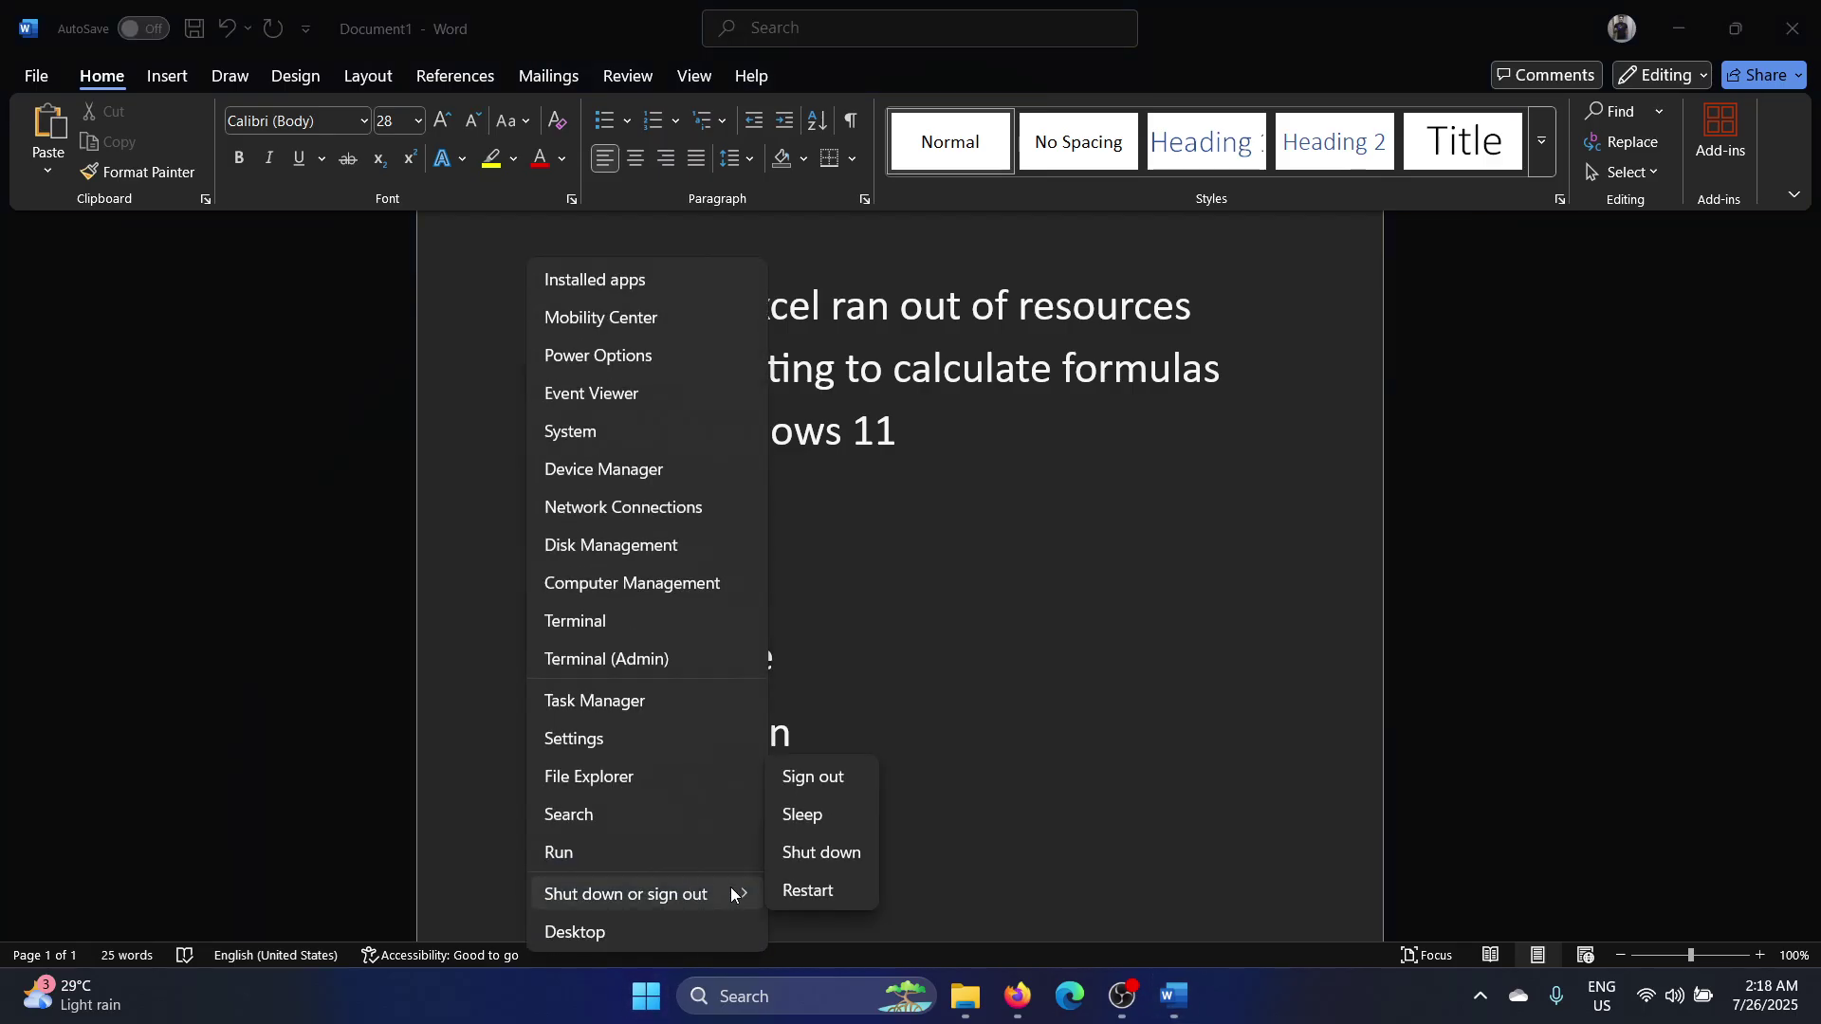
left_click(1061, 888)
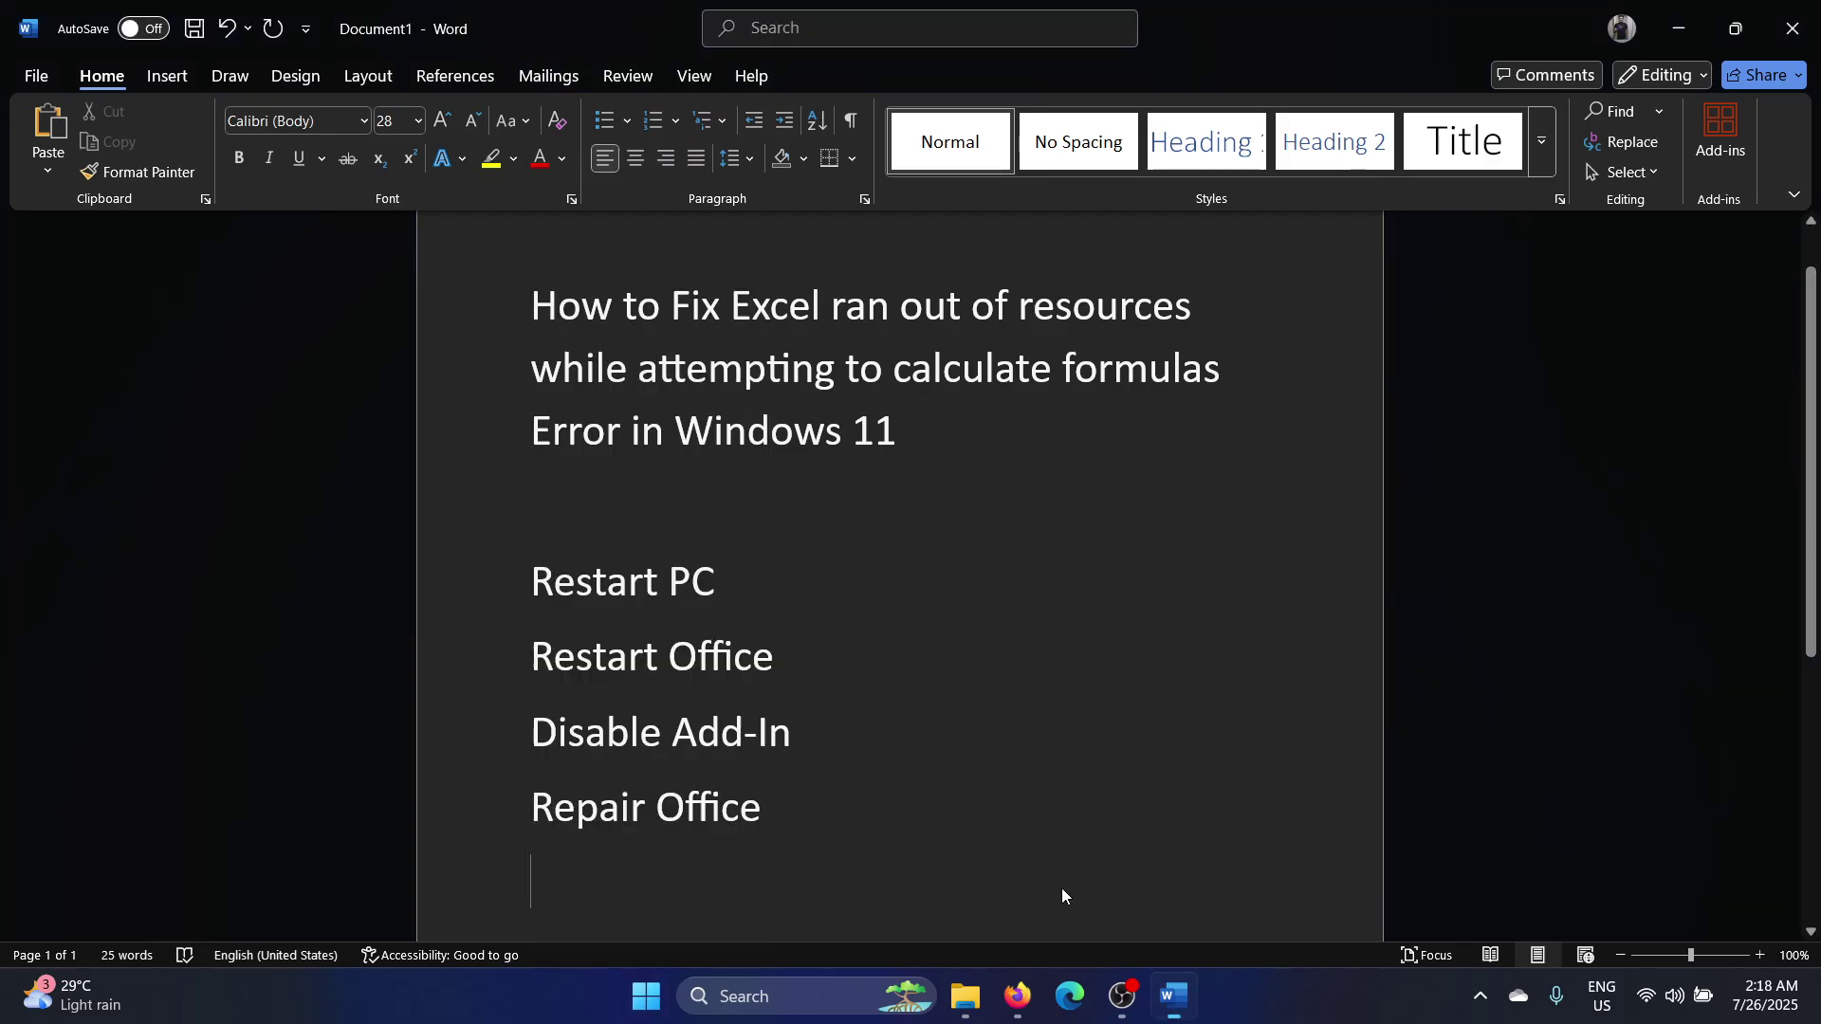
left_click(918, 669)
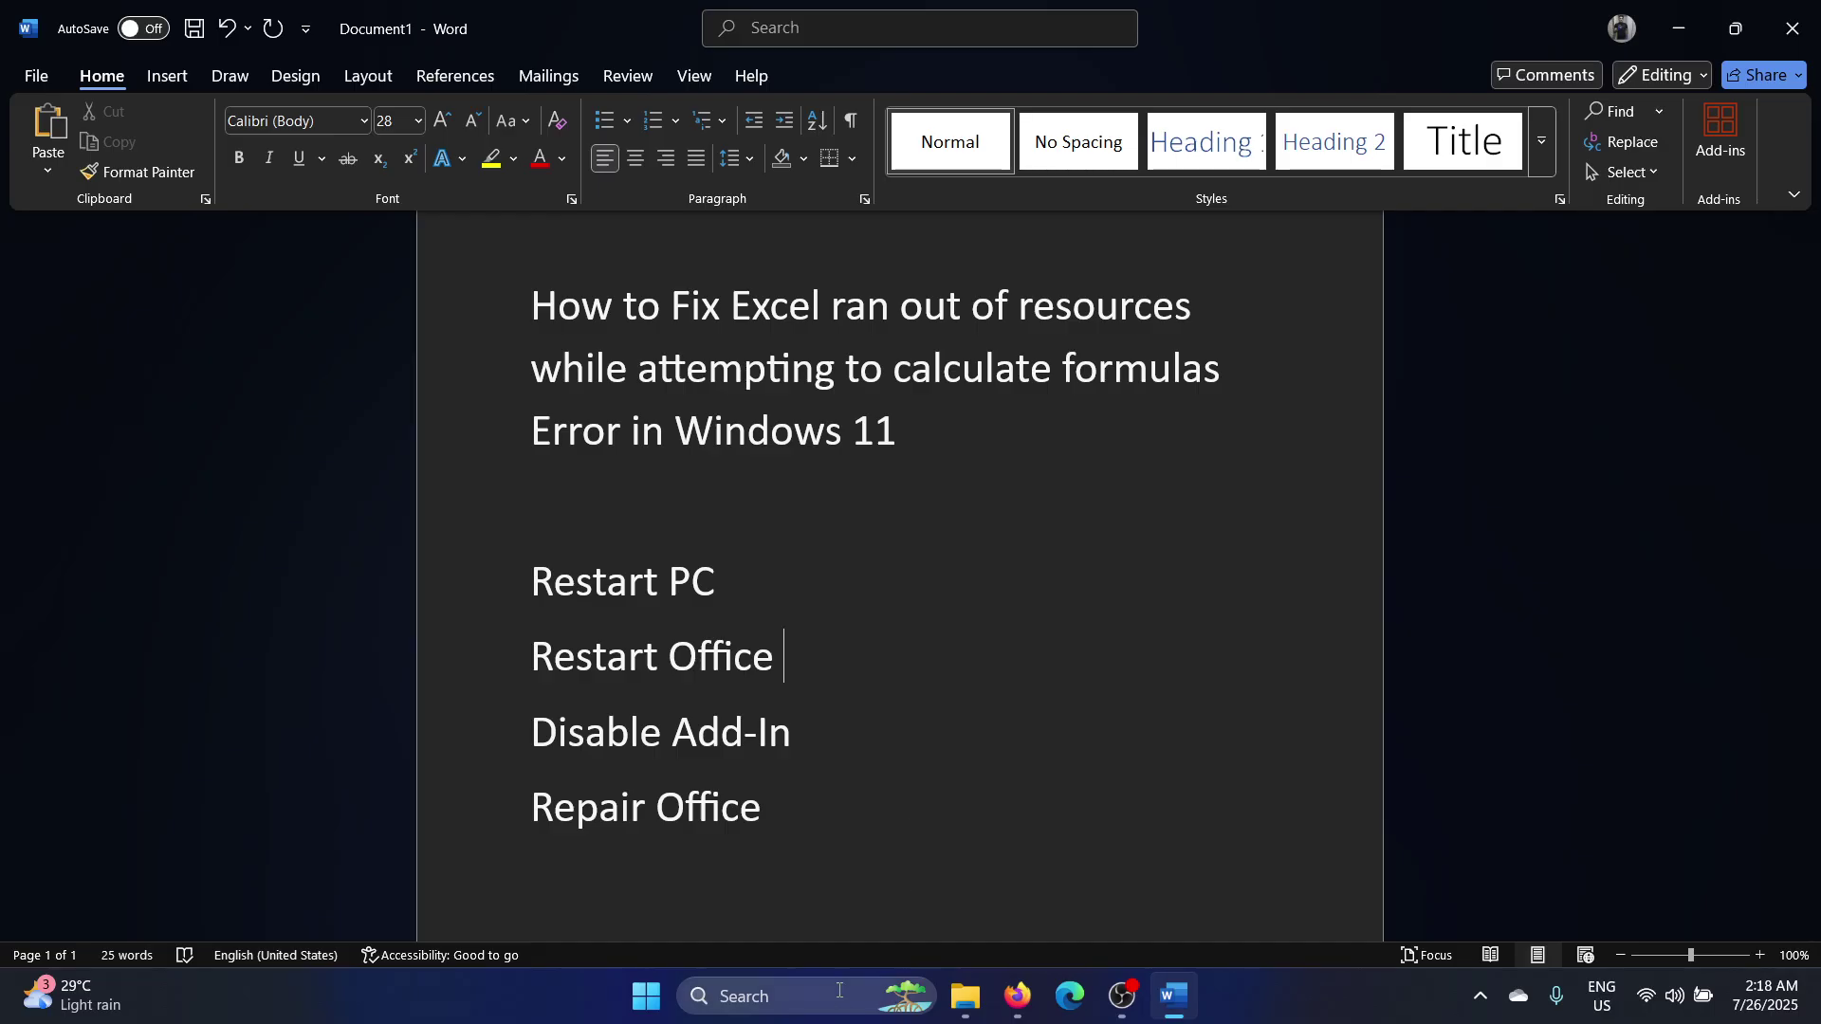
left_click(1168, 994)
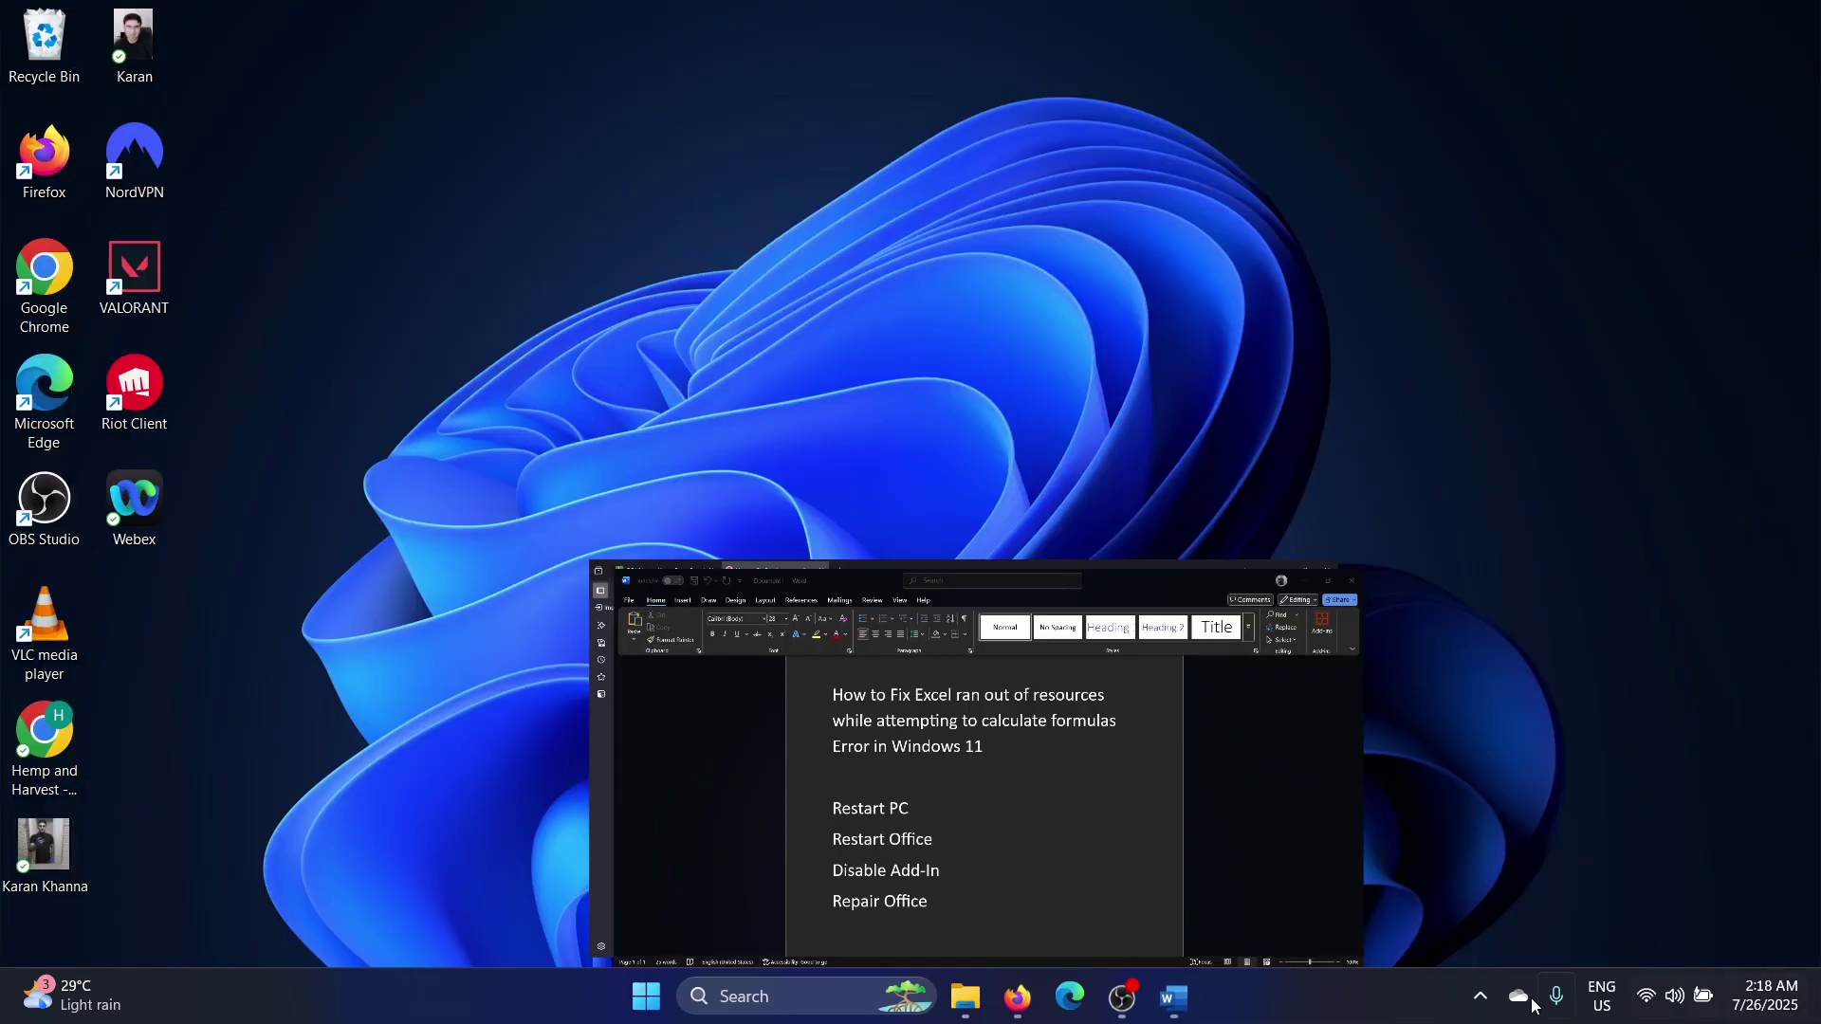
left_click(1168, 995)
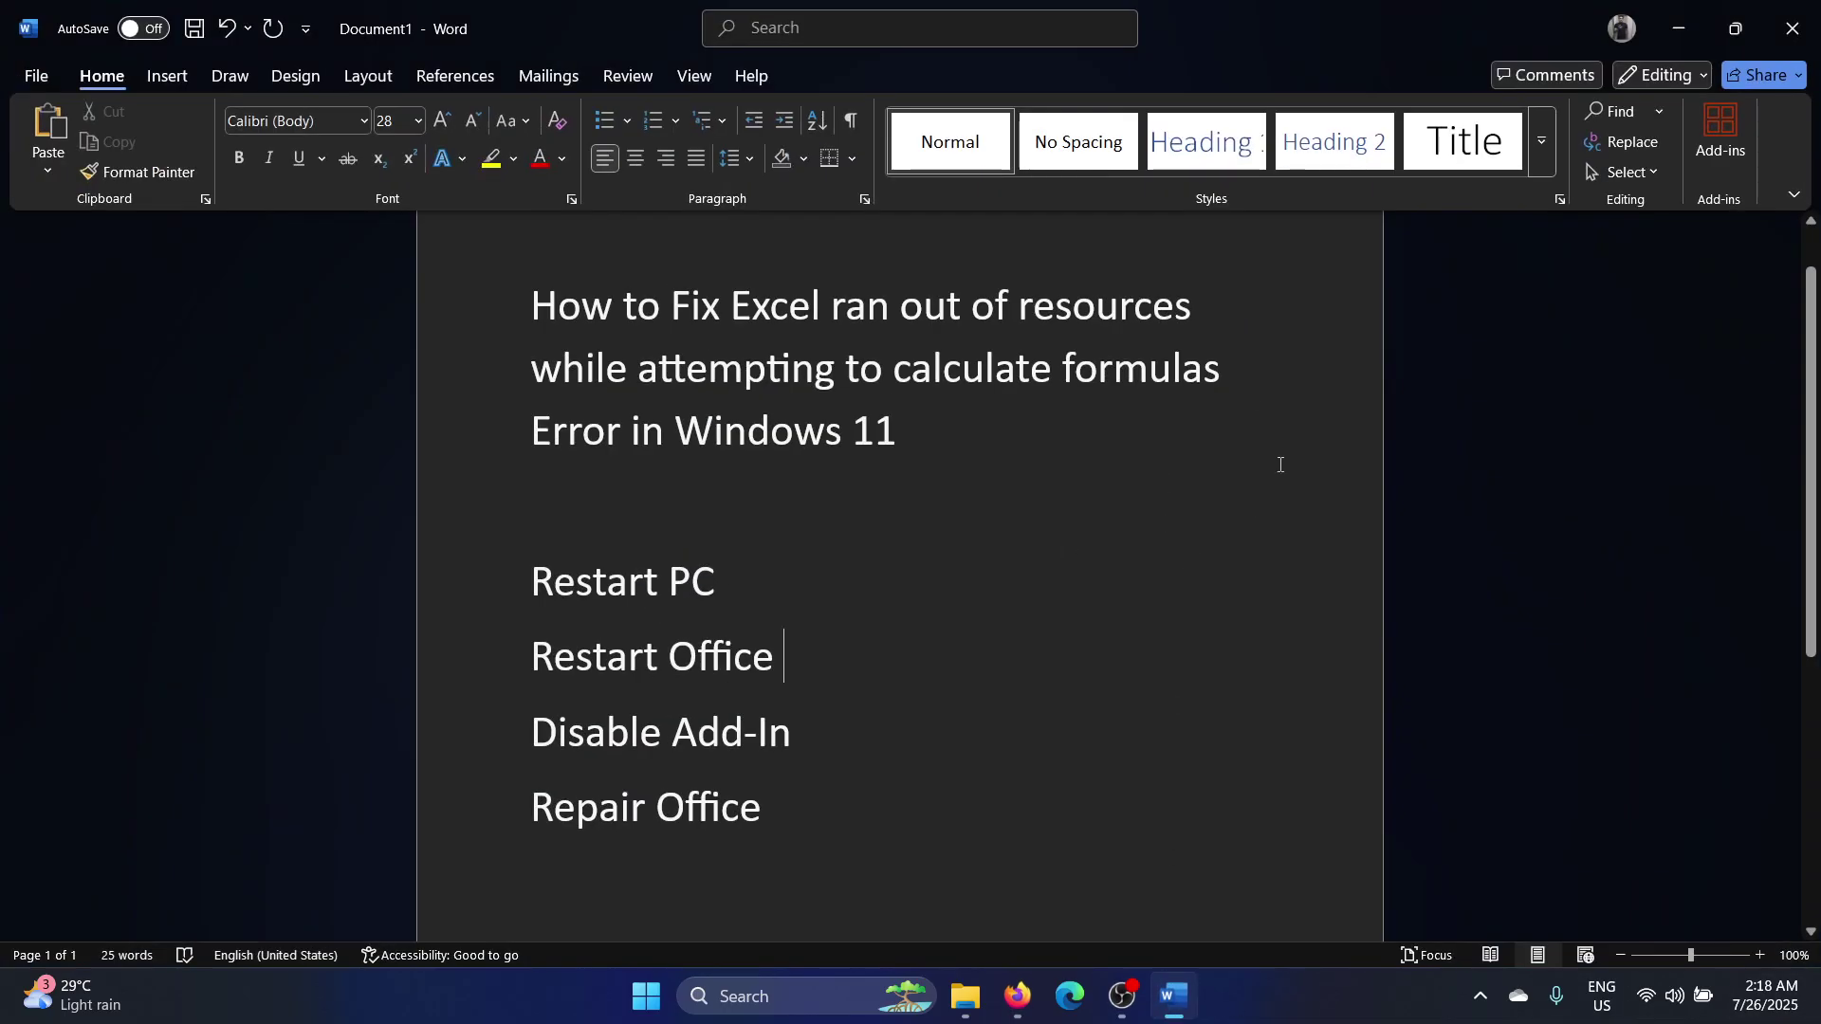
Step: Launch and close Excel from search twice, then run excel.exe /safe from the Run prompt
left_click(740, 996)
type("excel")
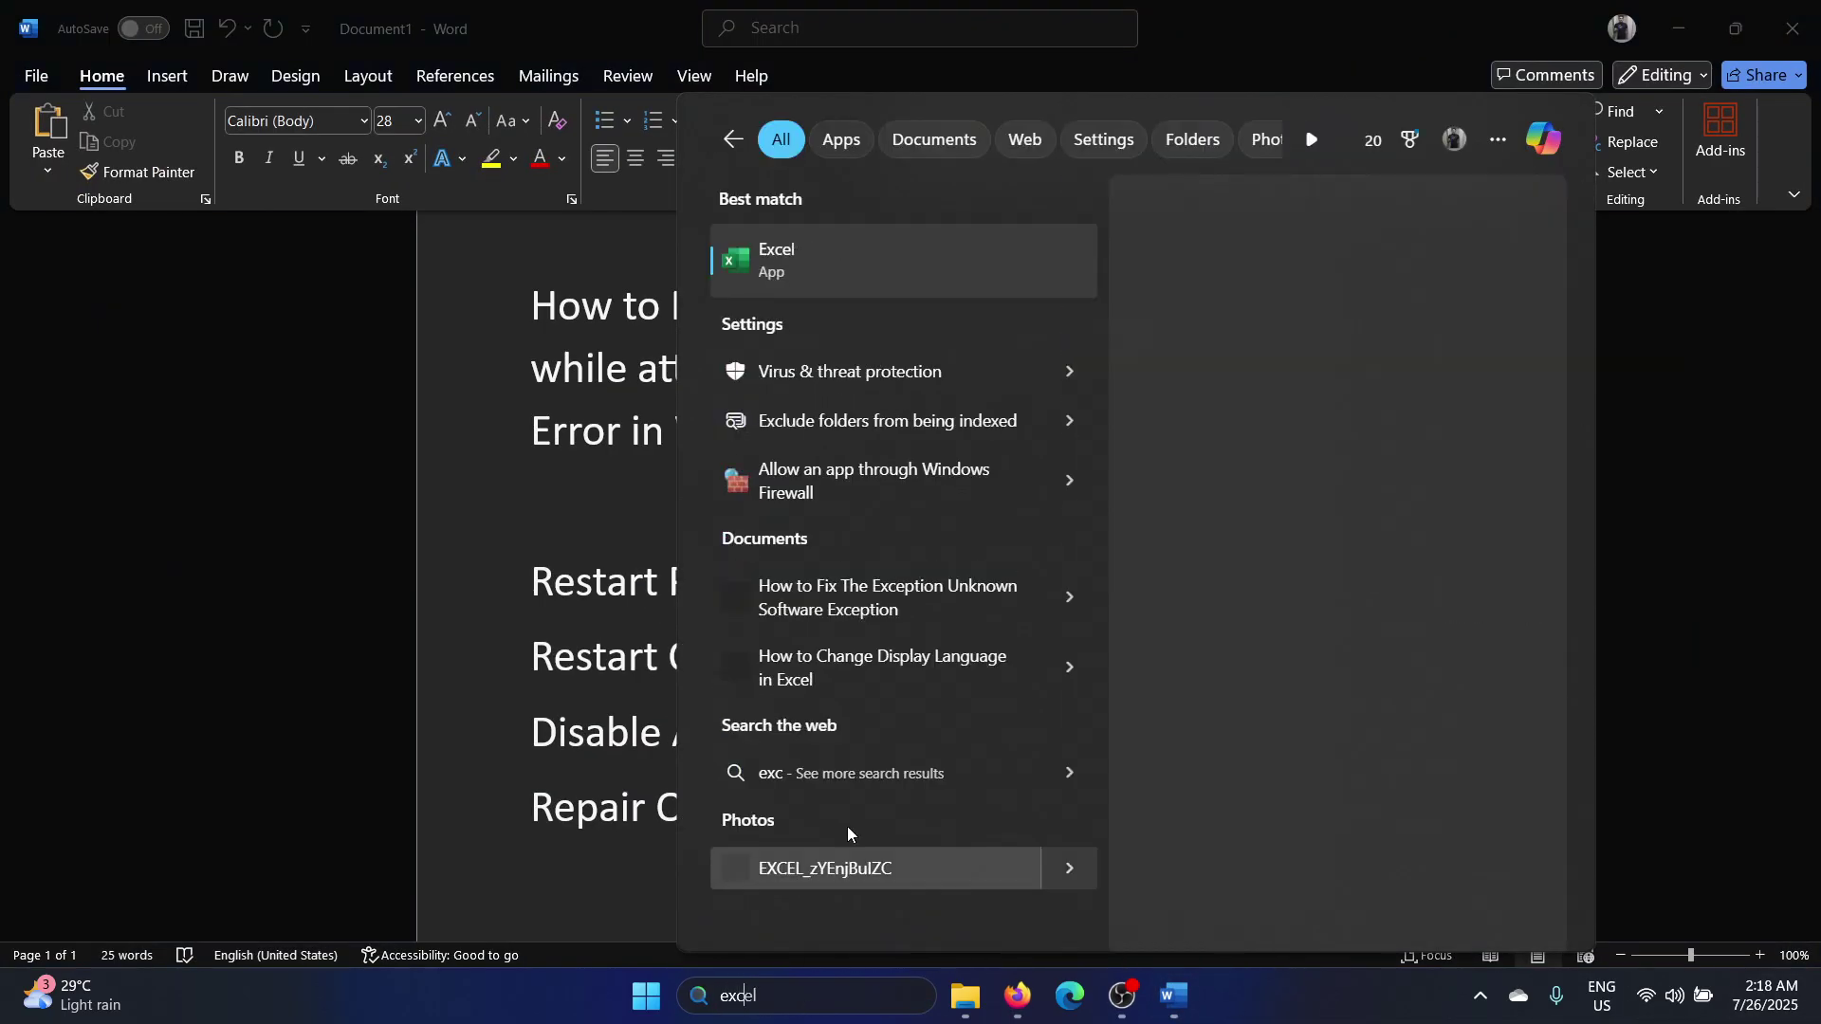
left_click(866, 257)
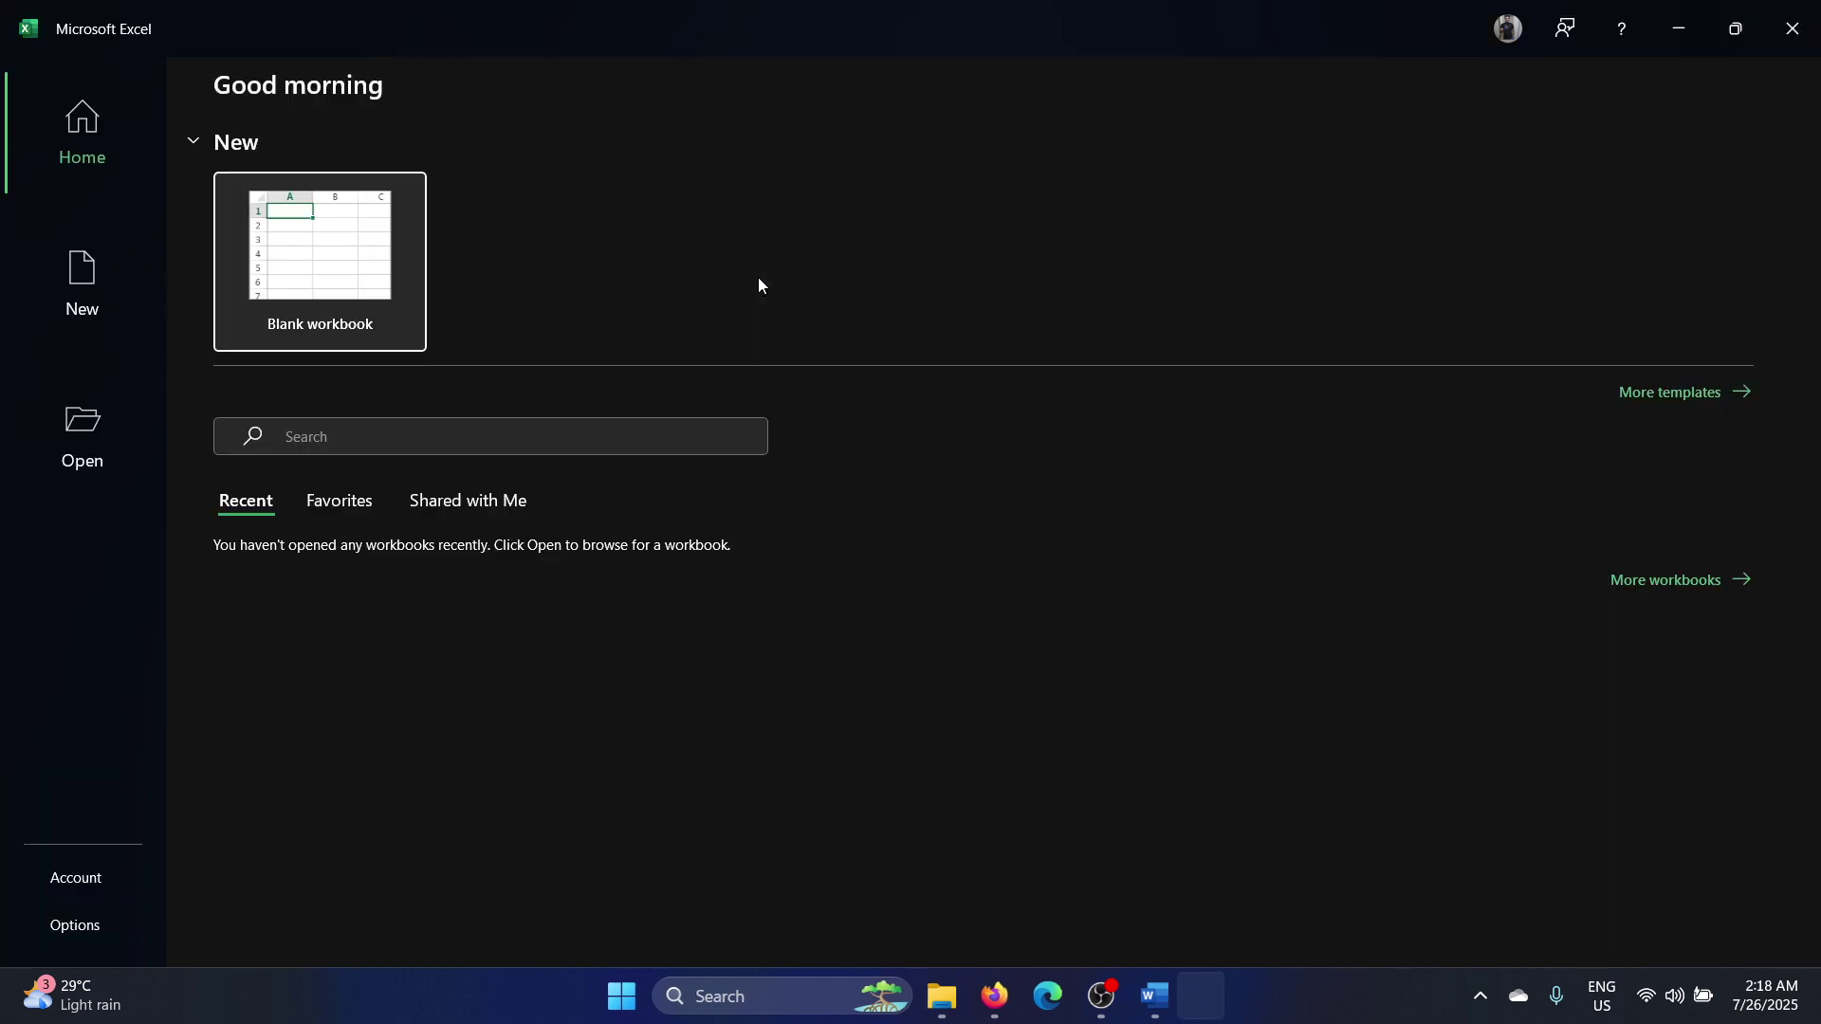
left_click(1792, 29)
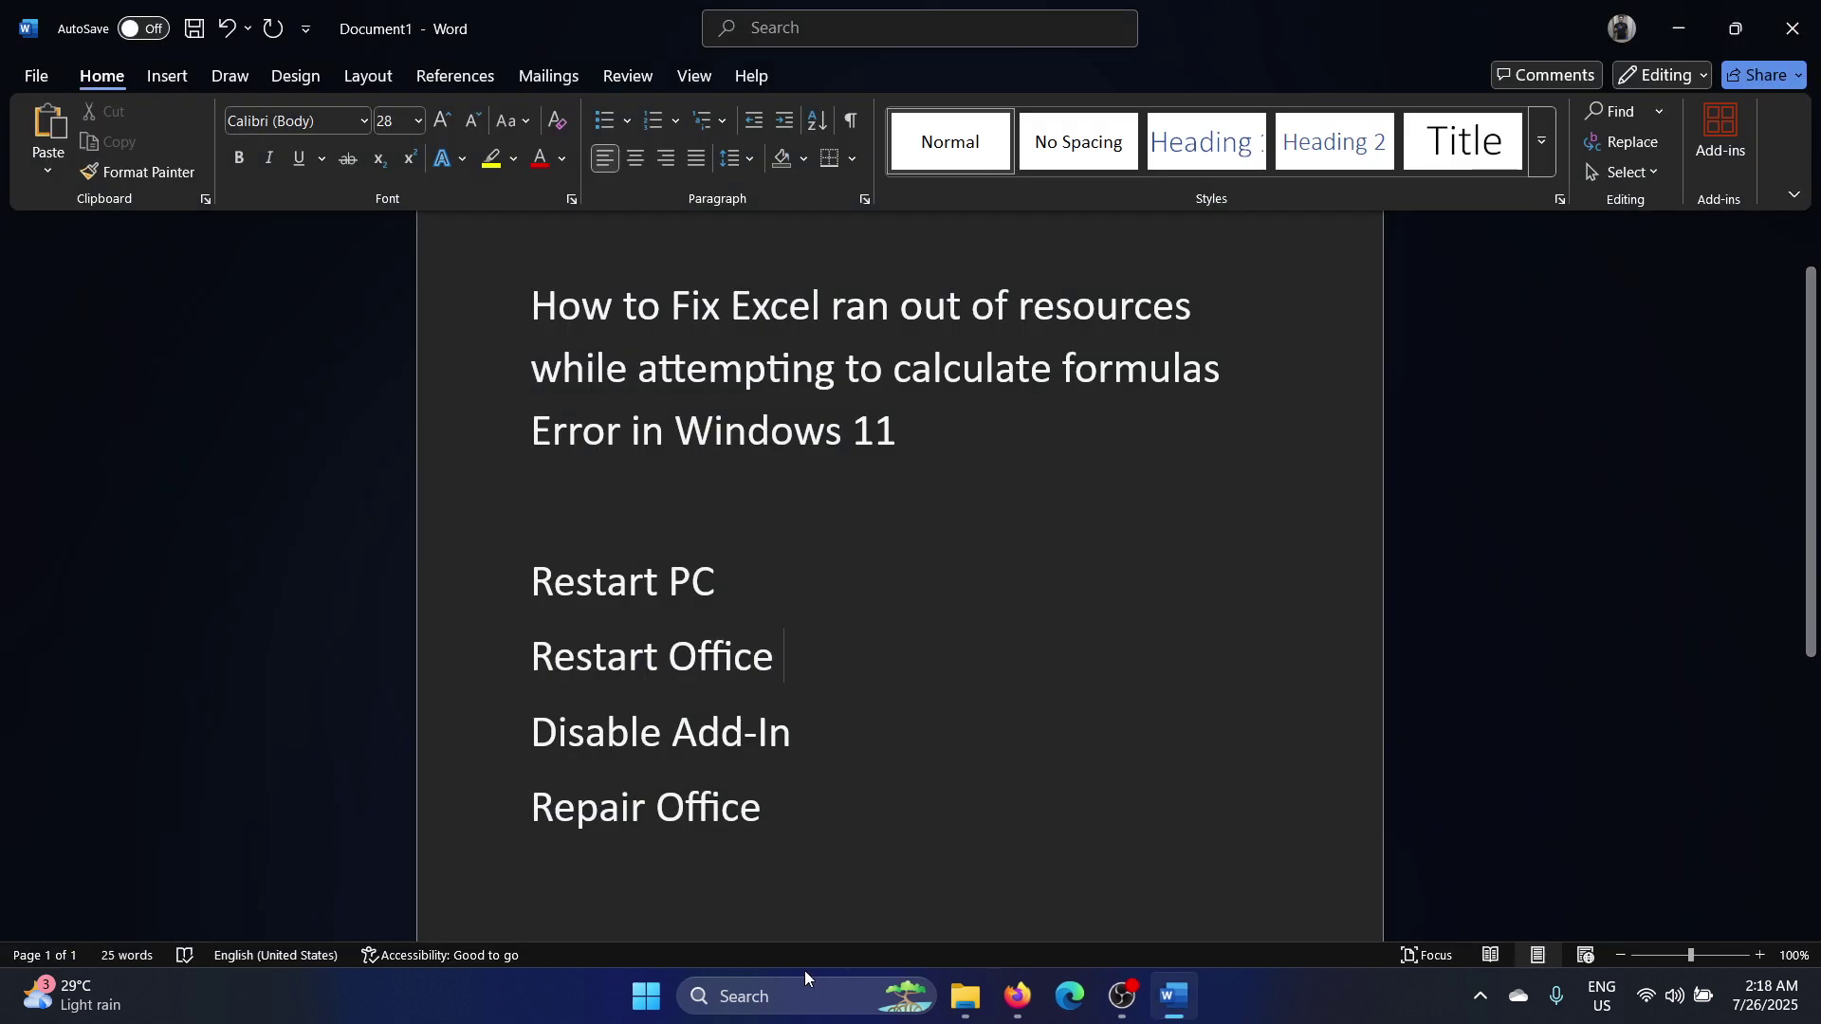
left_click(740, 994)
type("excel")
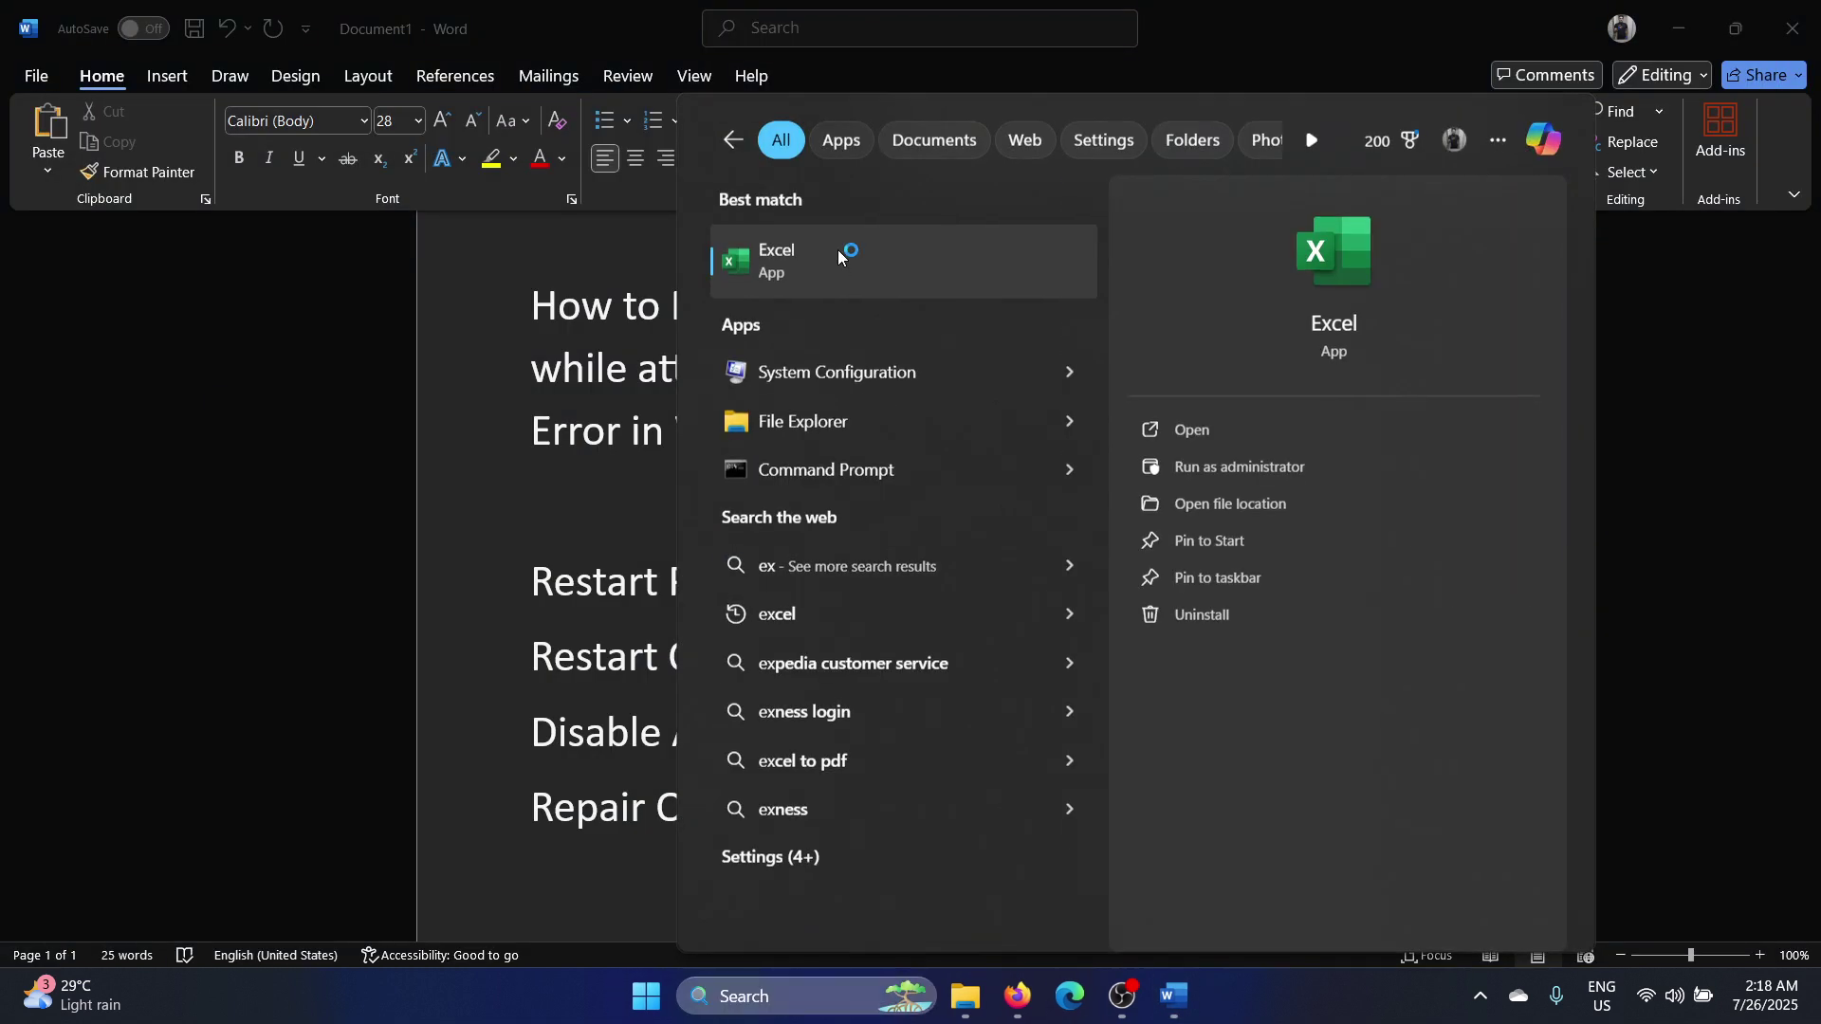
left_click(867, 257)
left_click(1791, 29)
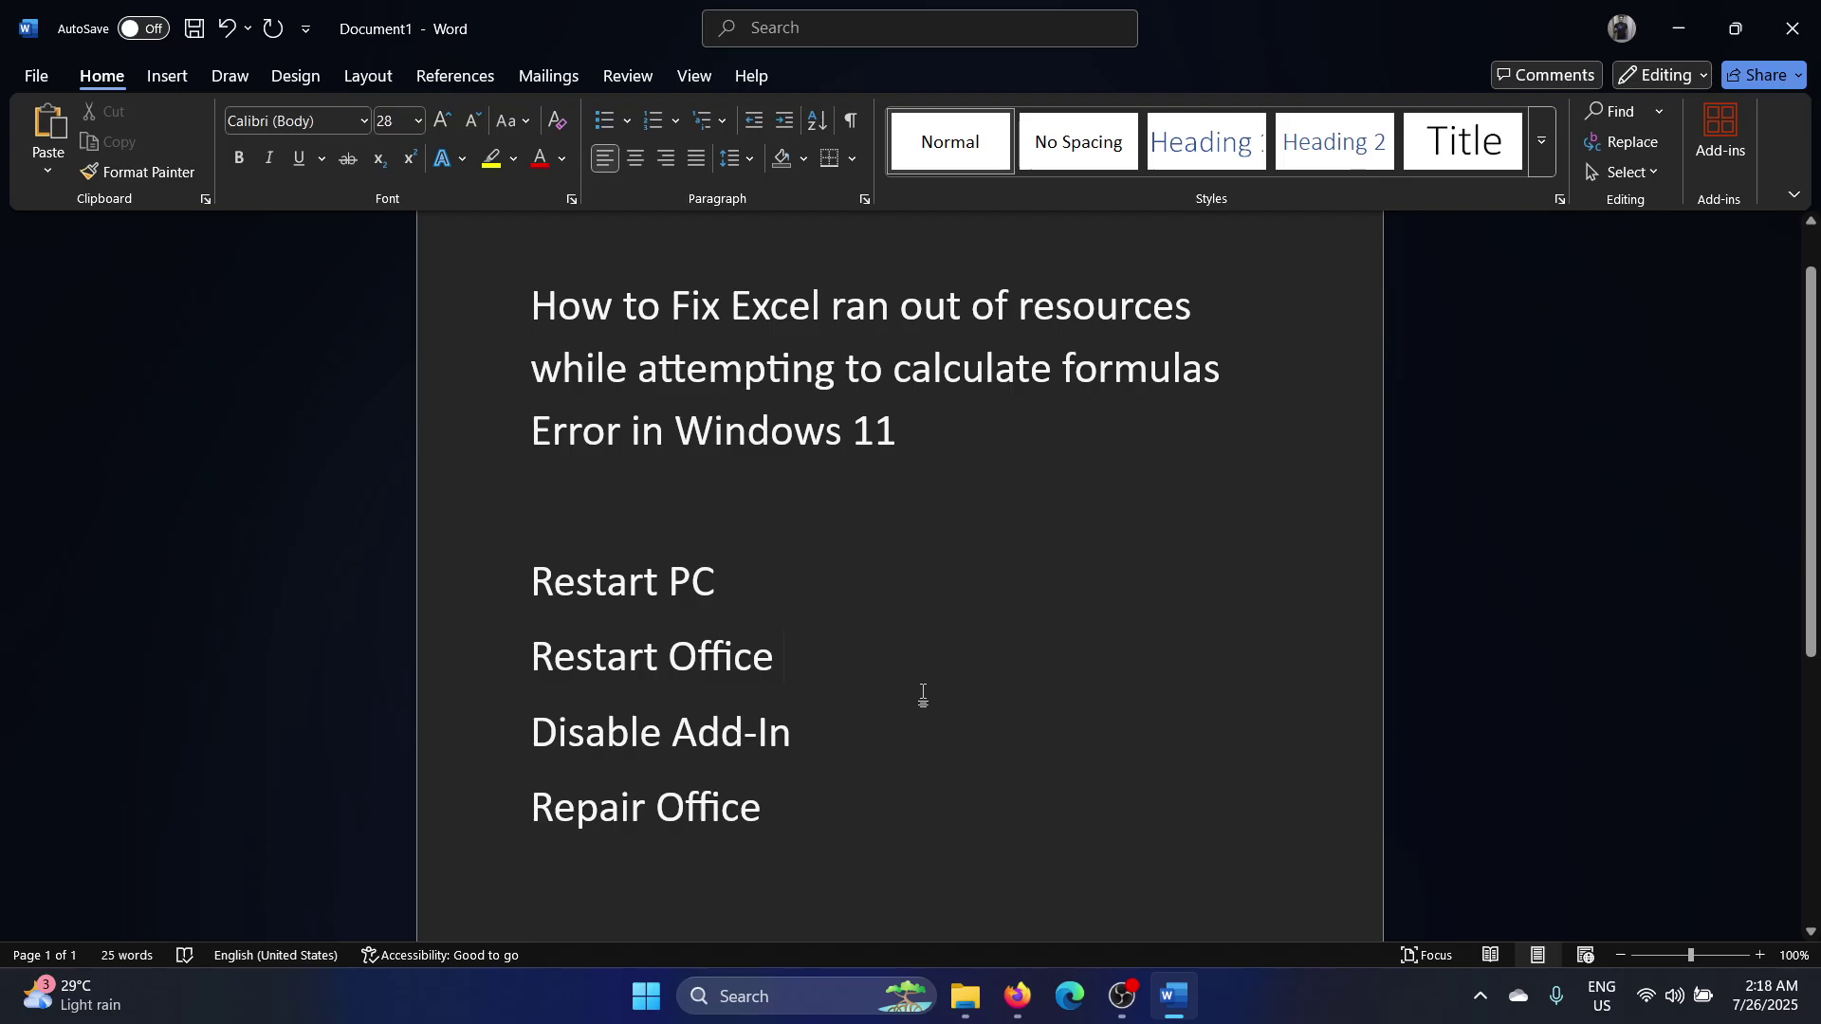
key("super+r")
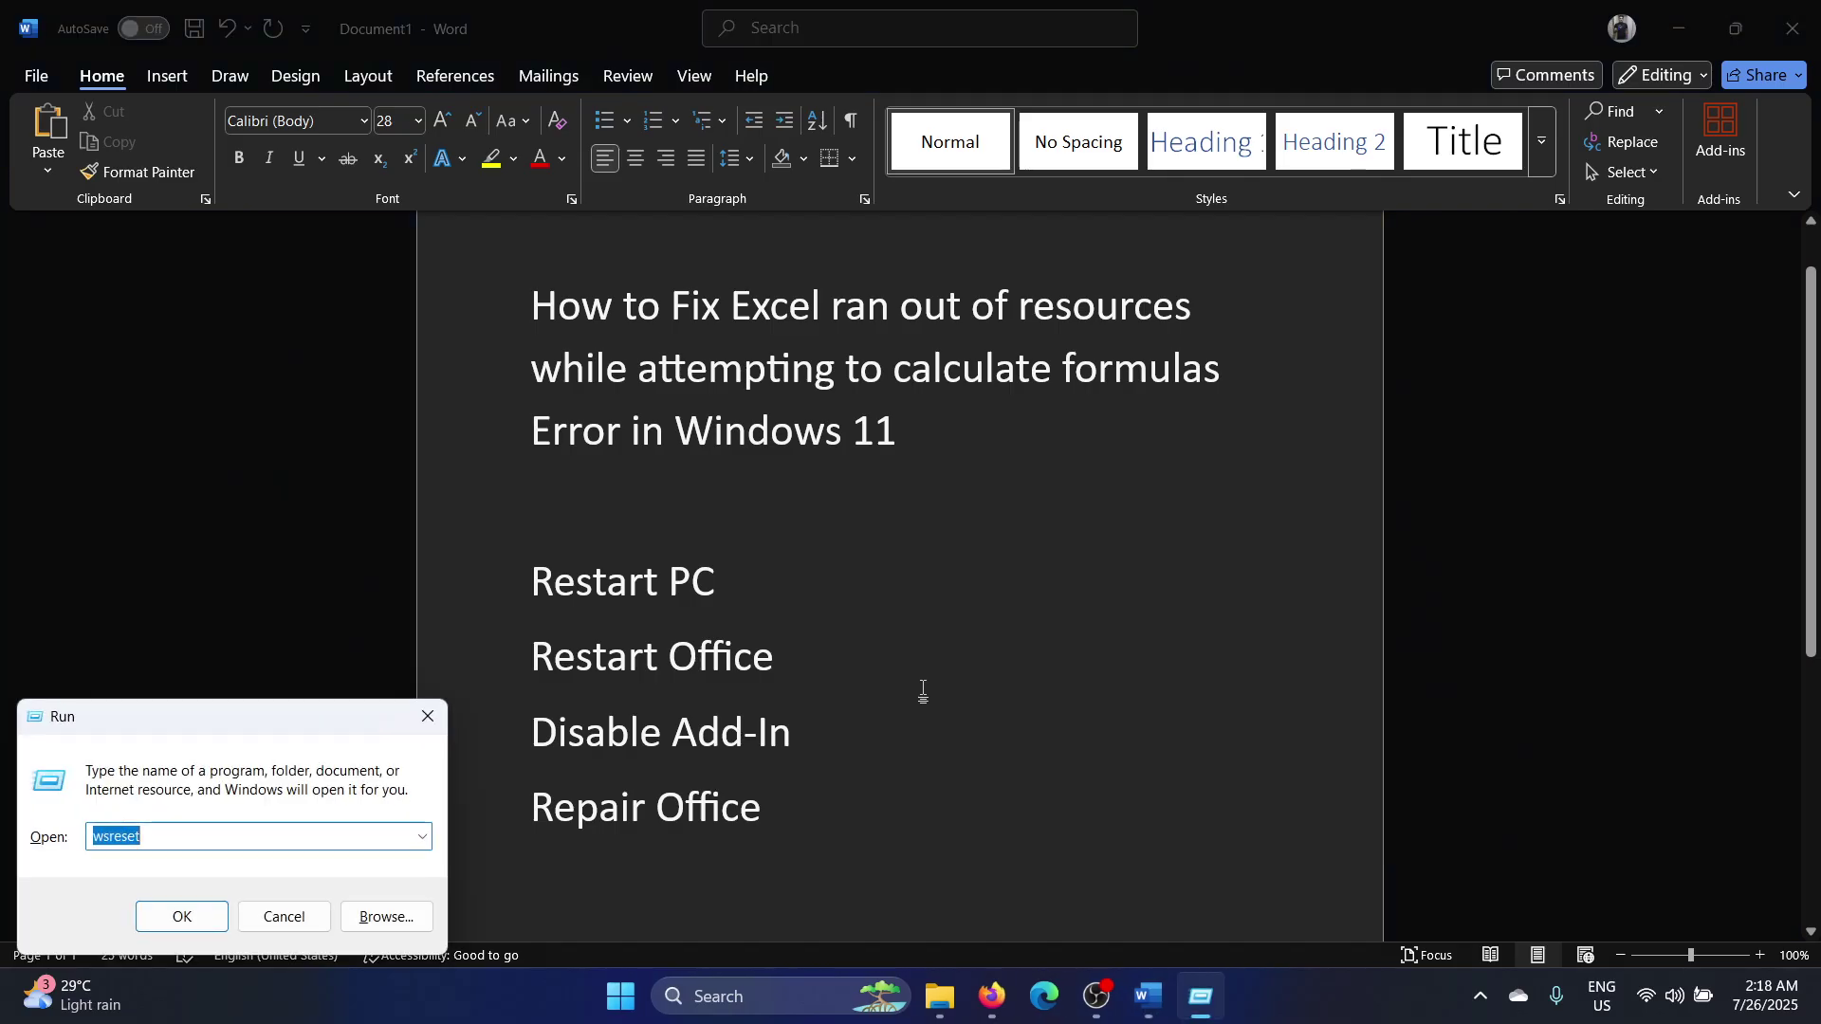
type("excel.exe /safe")
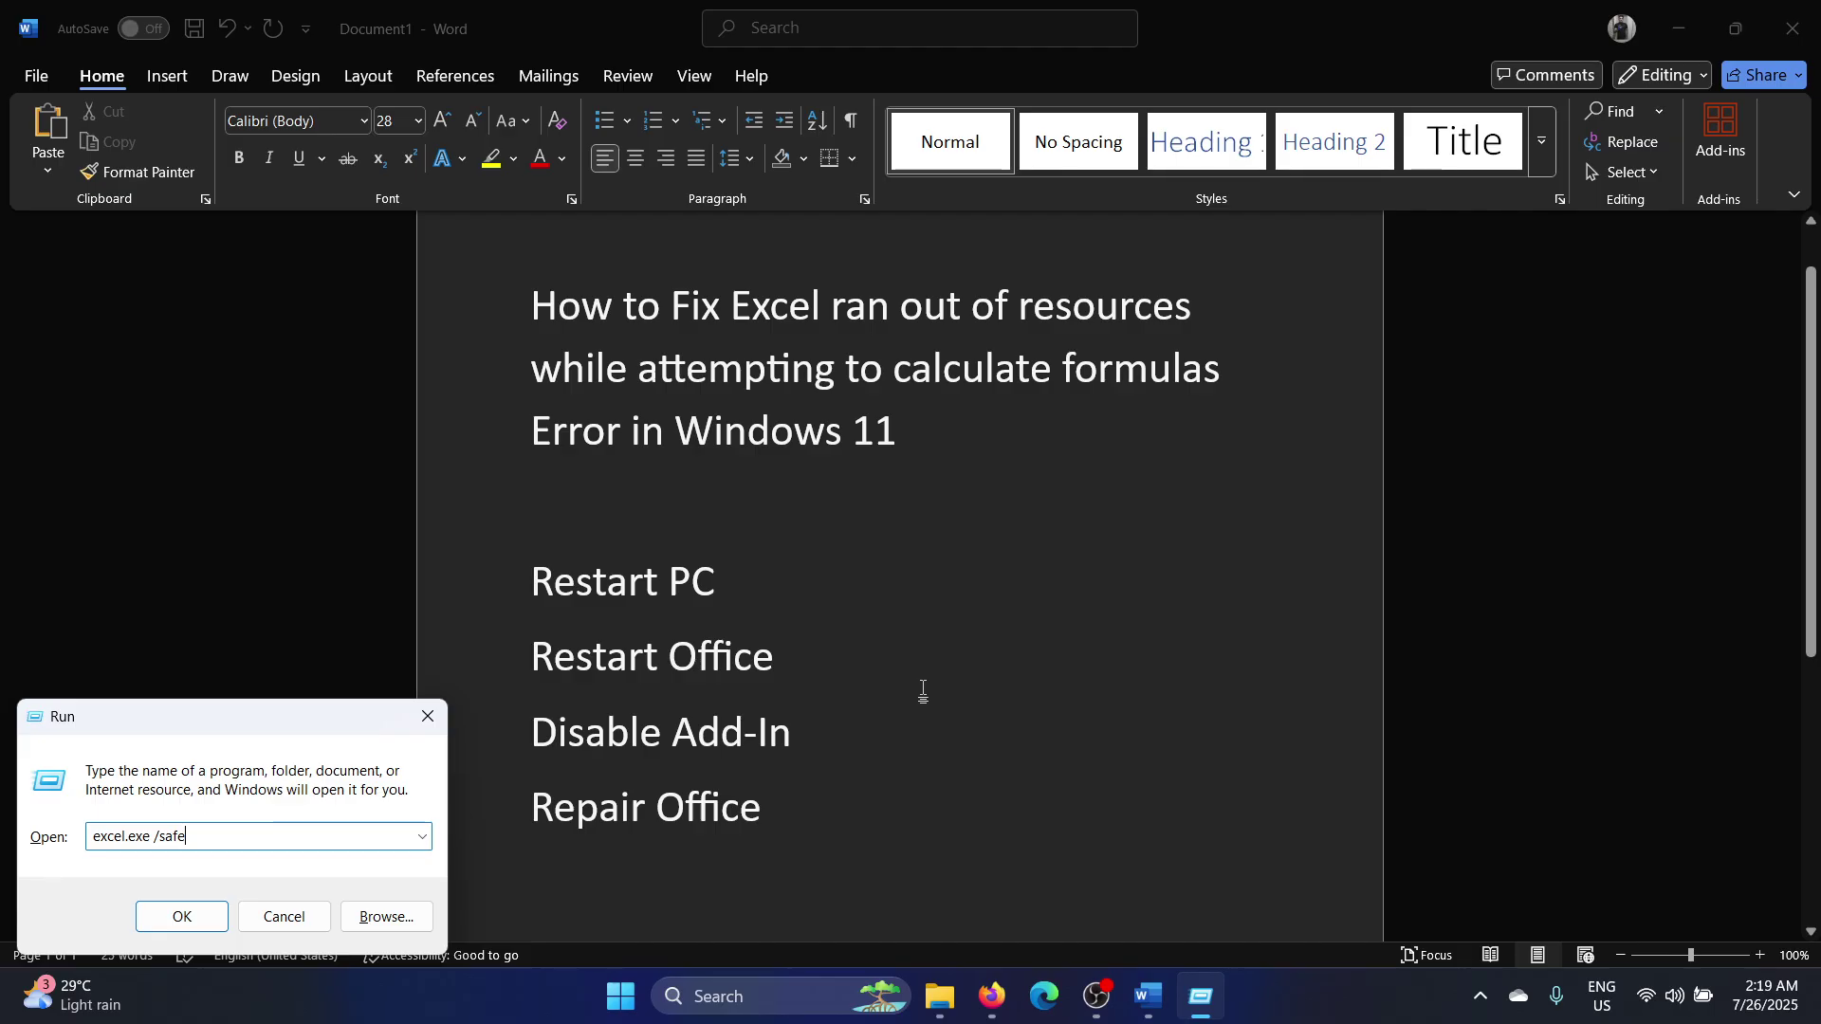
key("Return")
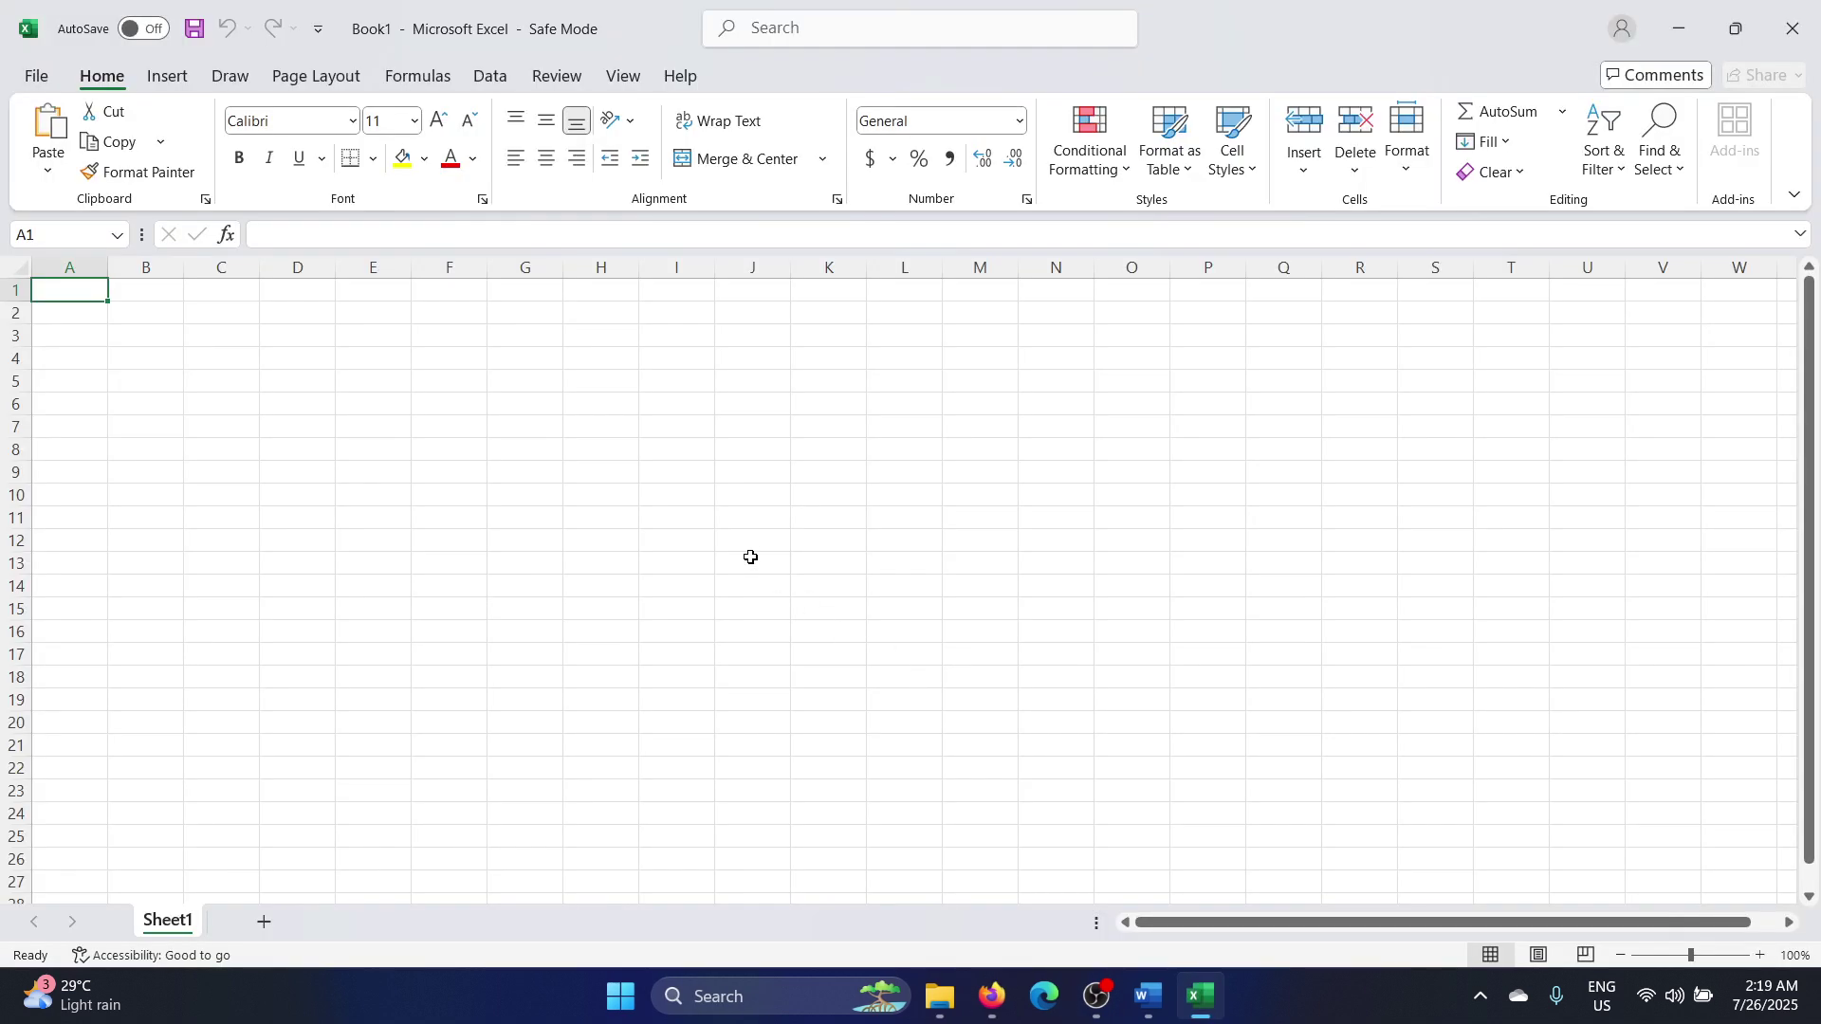
Step: In the Safe Mode workbook, open Excel Options from the File view
left_click(38, 75)
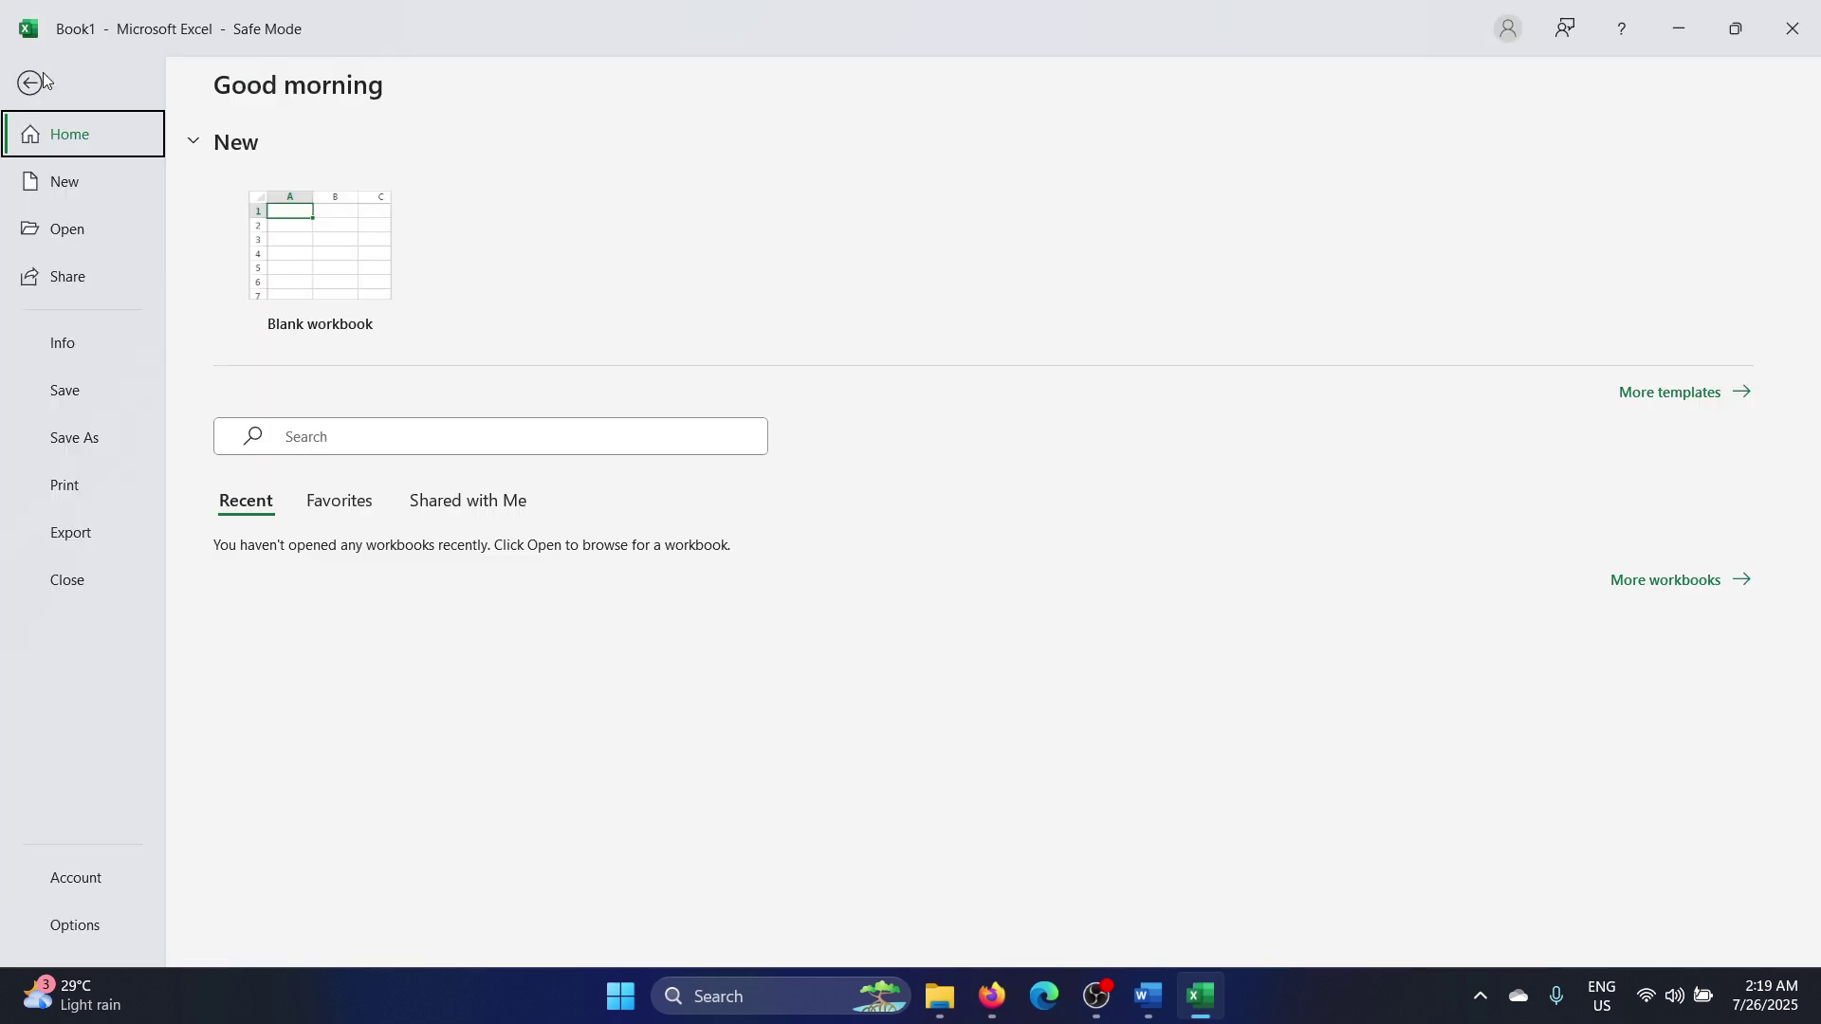
left_click(73, 873)
left_click(73, 925)
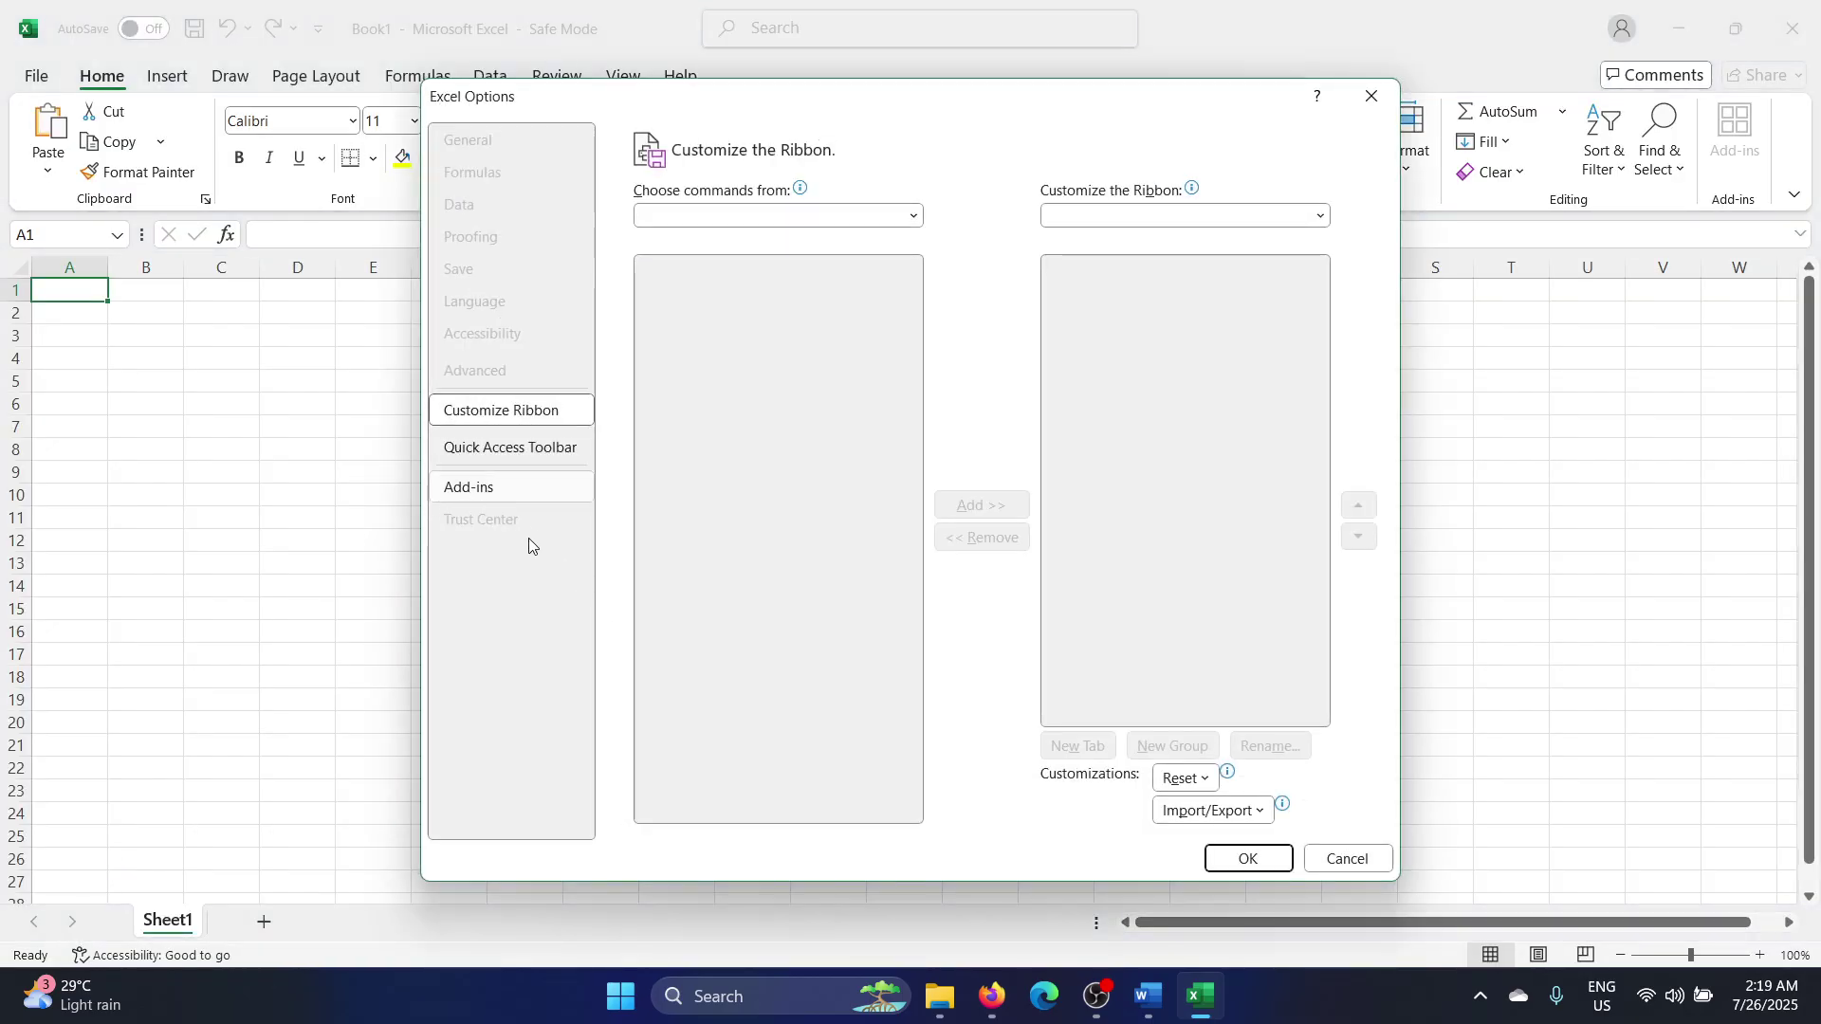
Step: Open the COM Add-ins list from the Add-ins page of Excel Options
left_click(508, 490)
left_click(854, 810)
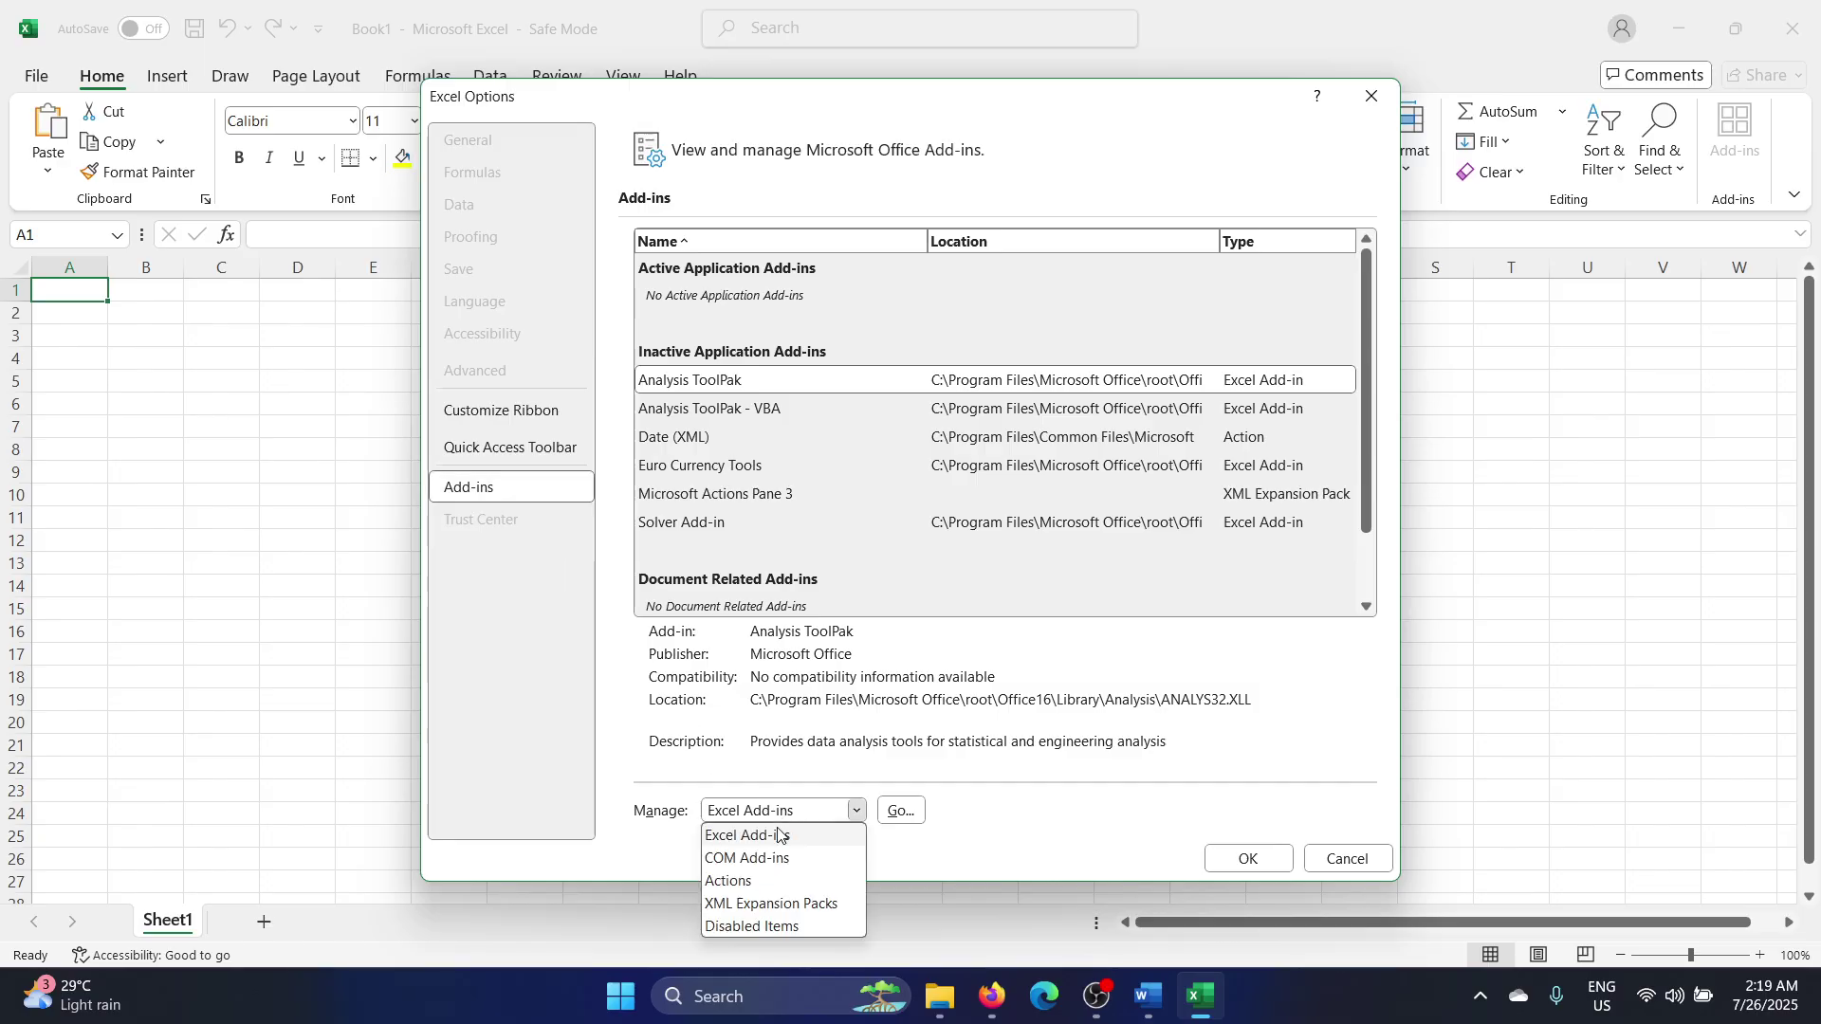
left_click(775, 835)
left_click(899, 811)
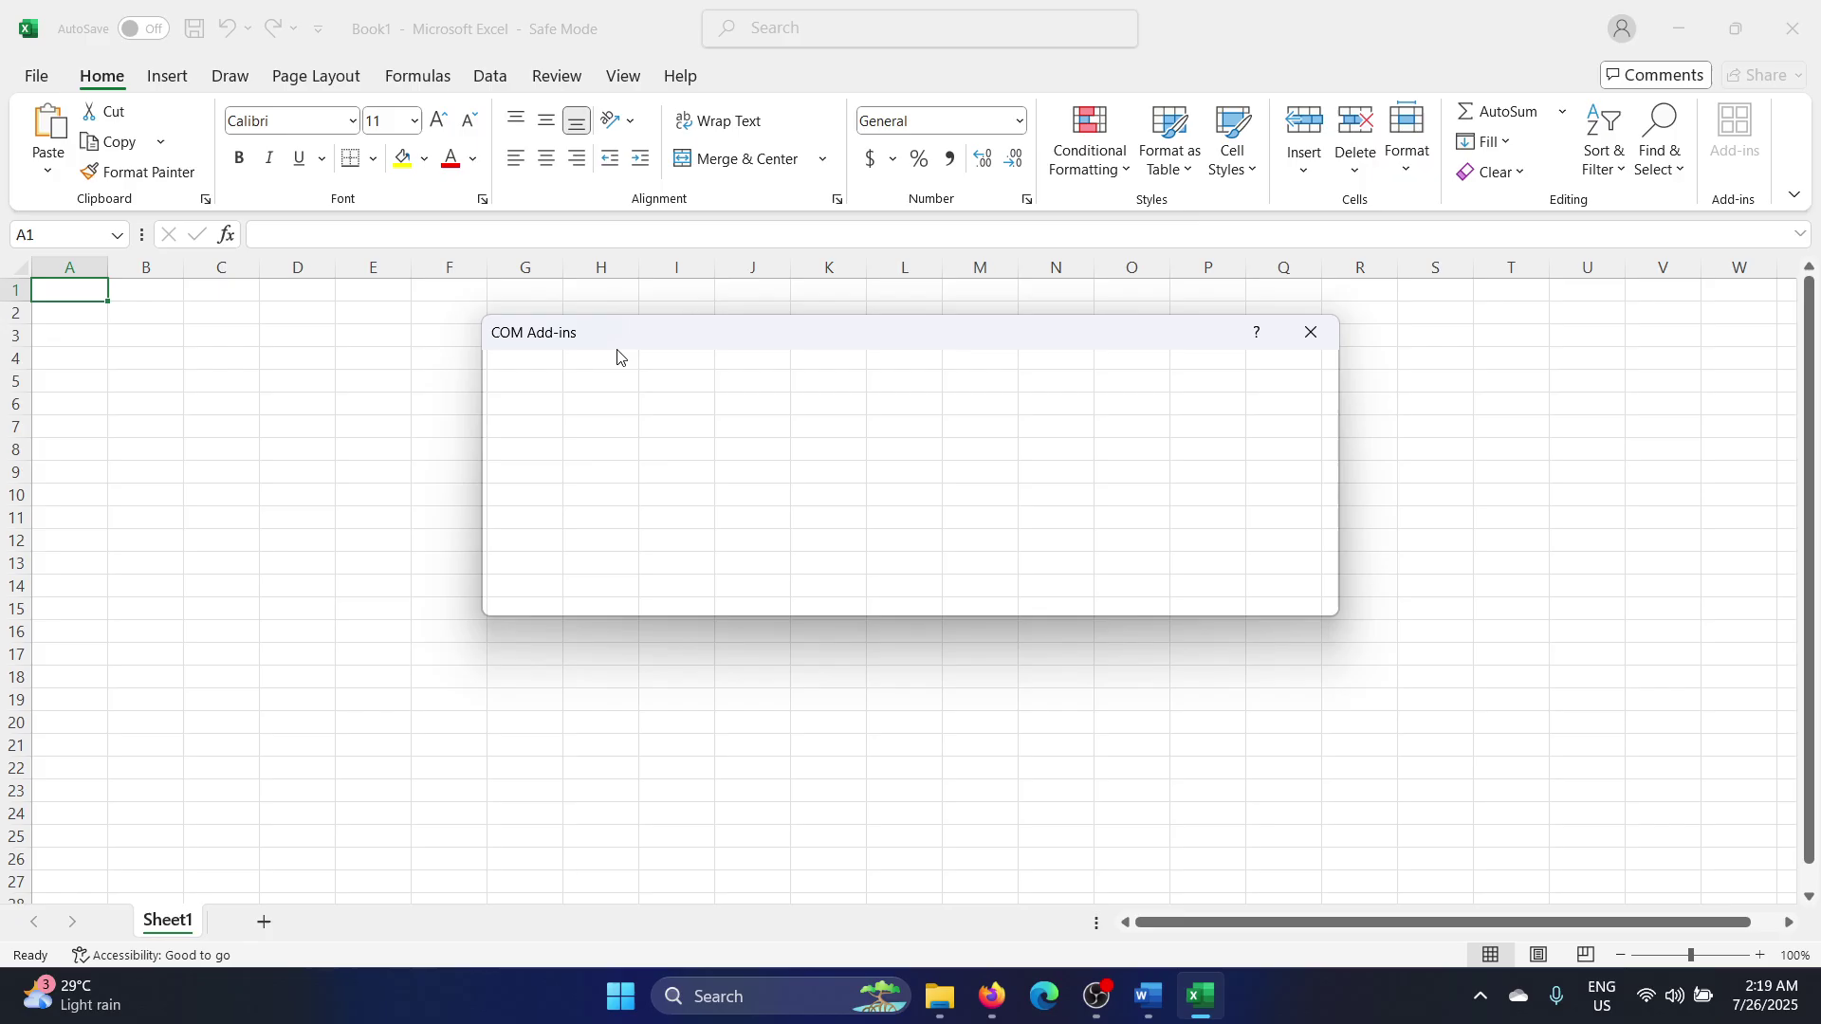
Step: Tick the listed COM add-ins including Power Pivot, try removing it, and acknowledge the refusal
left_click_drag(617, 342, 477, 234)
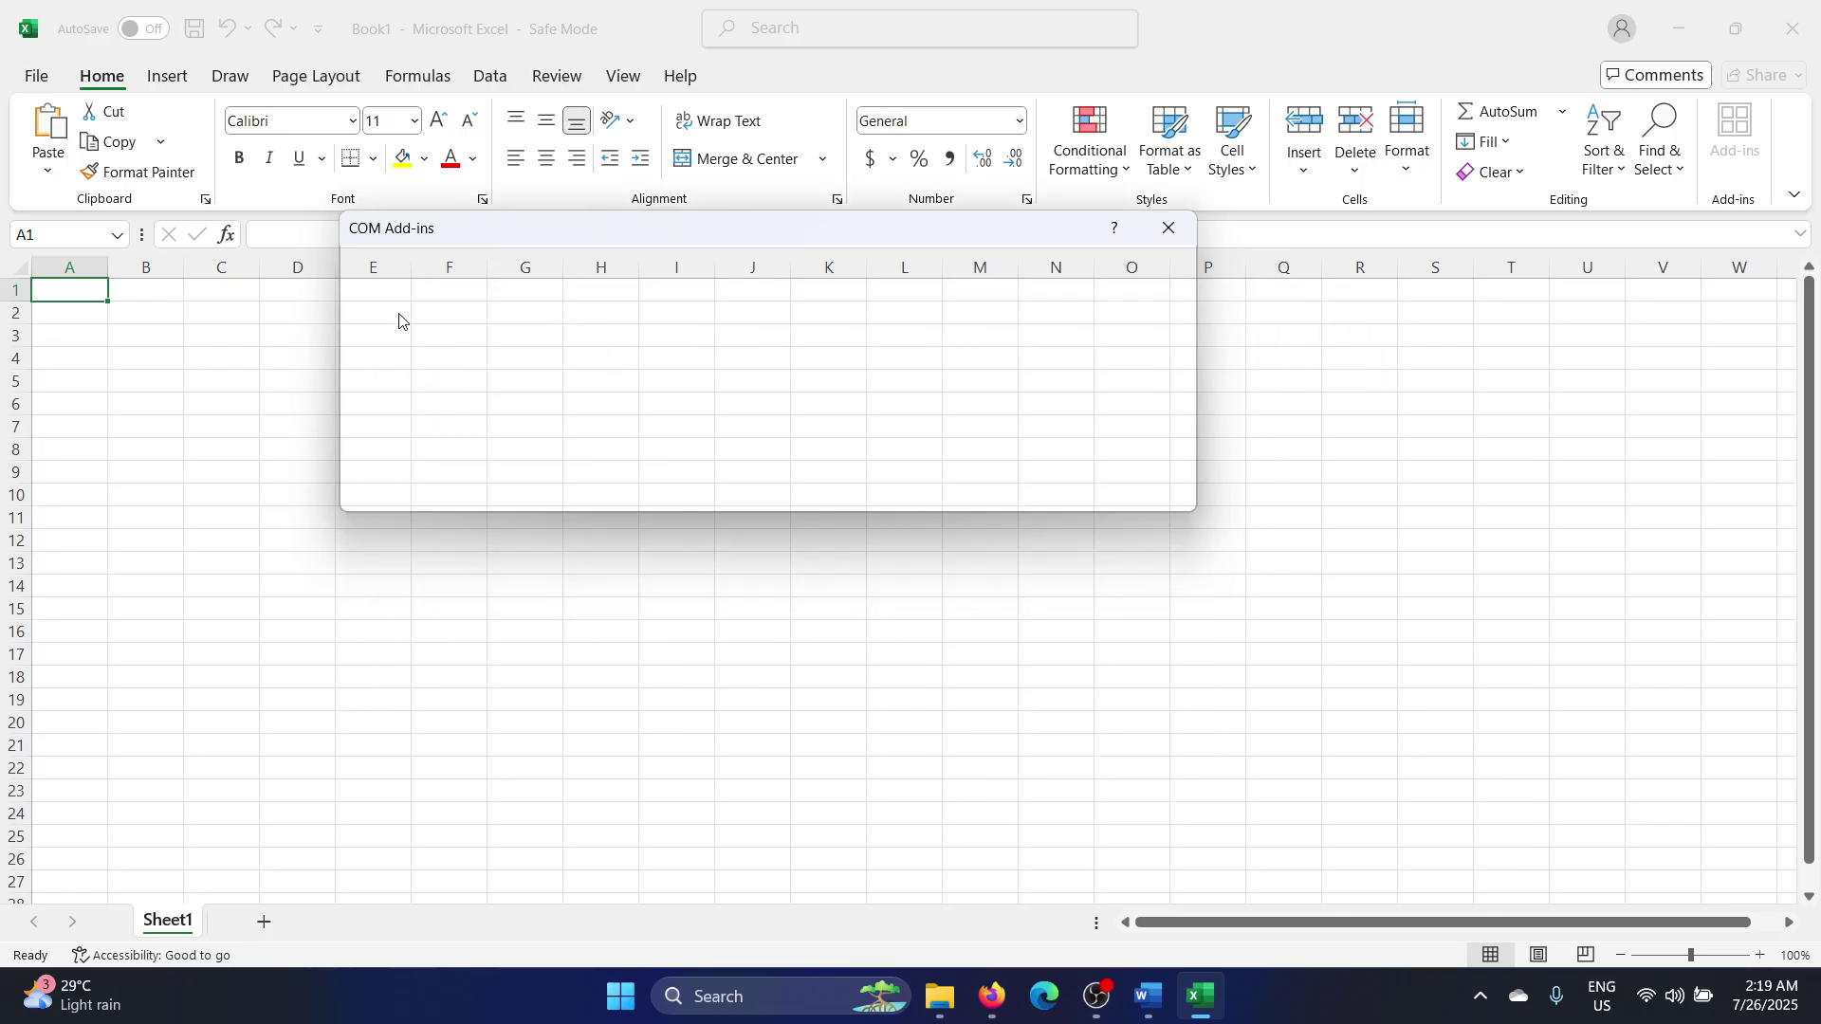
left_click(357, 286)
left_click(357, 318)
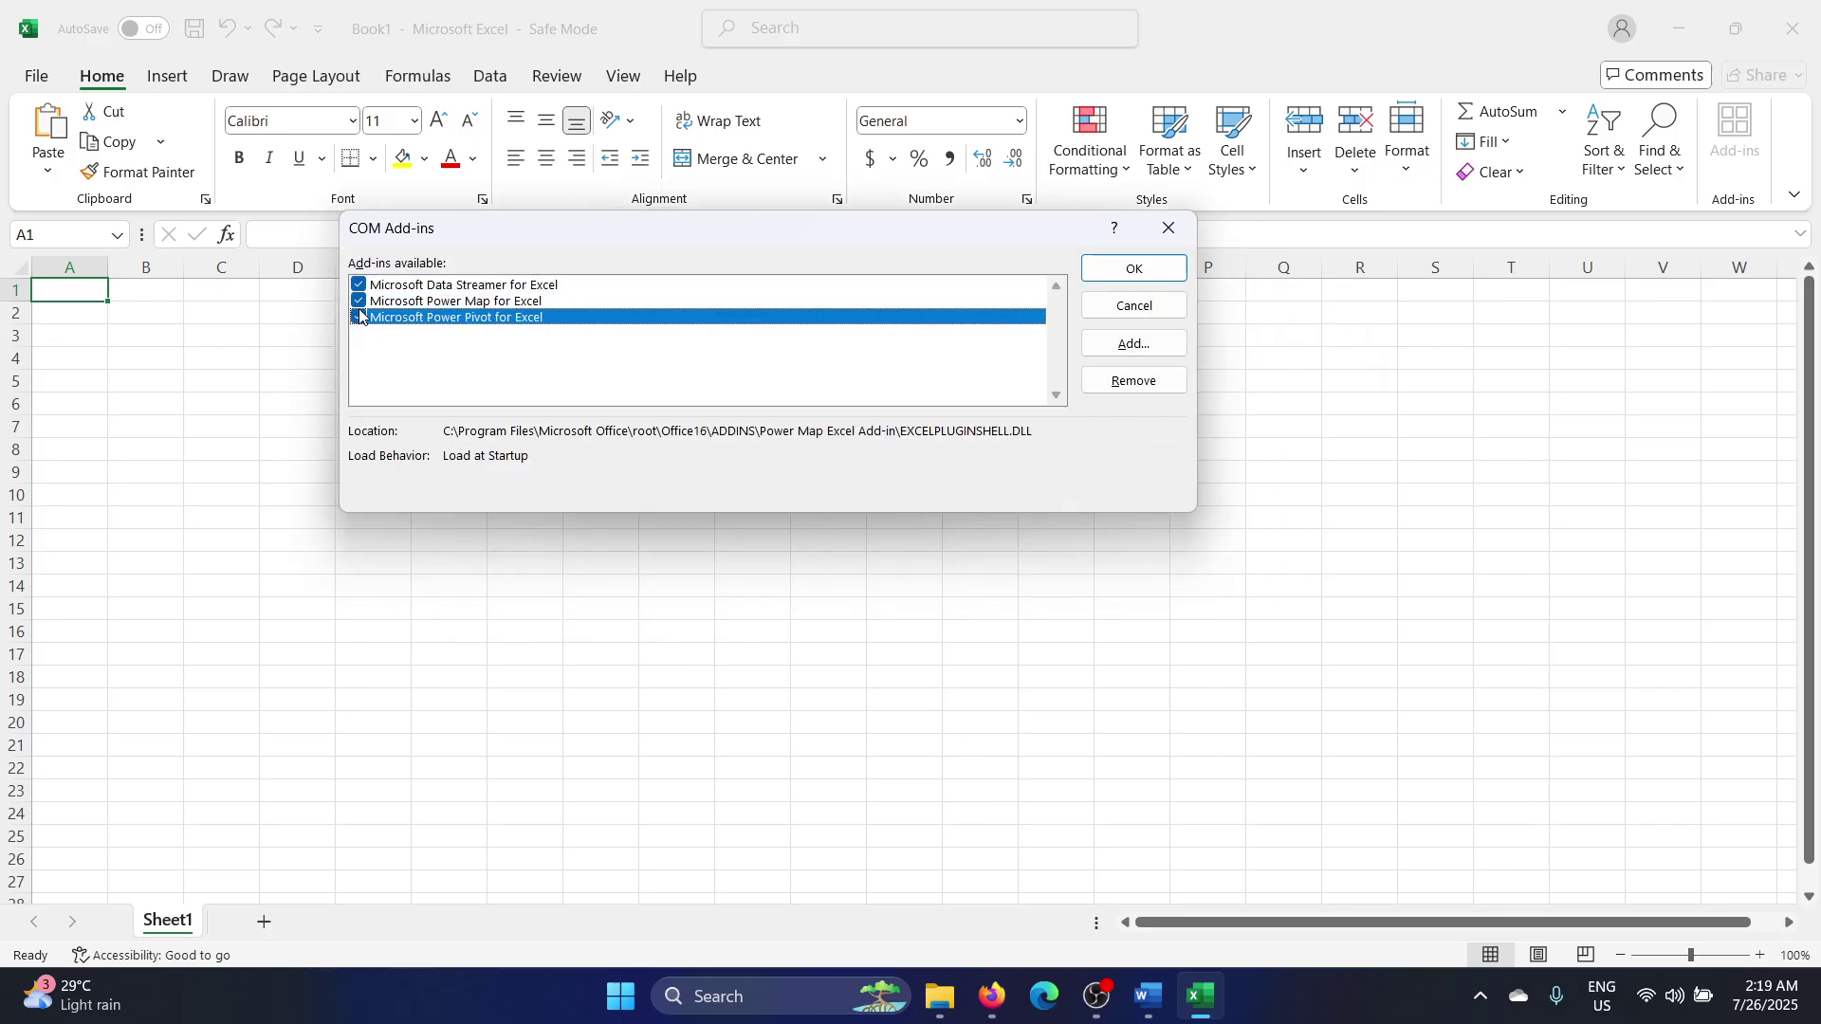
left_click(1133, 379)
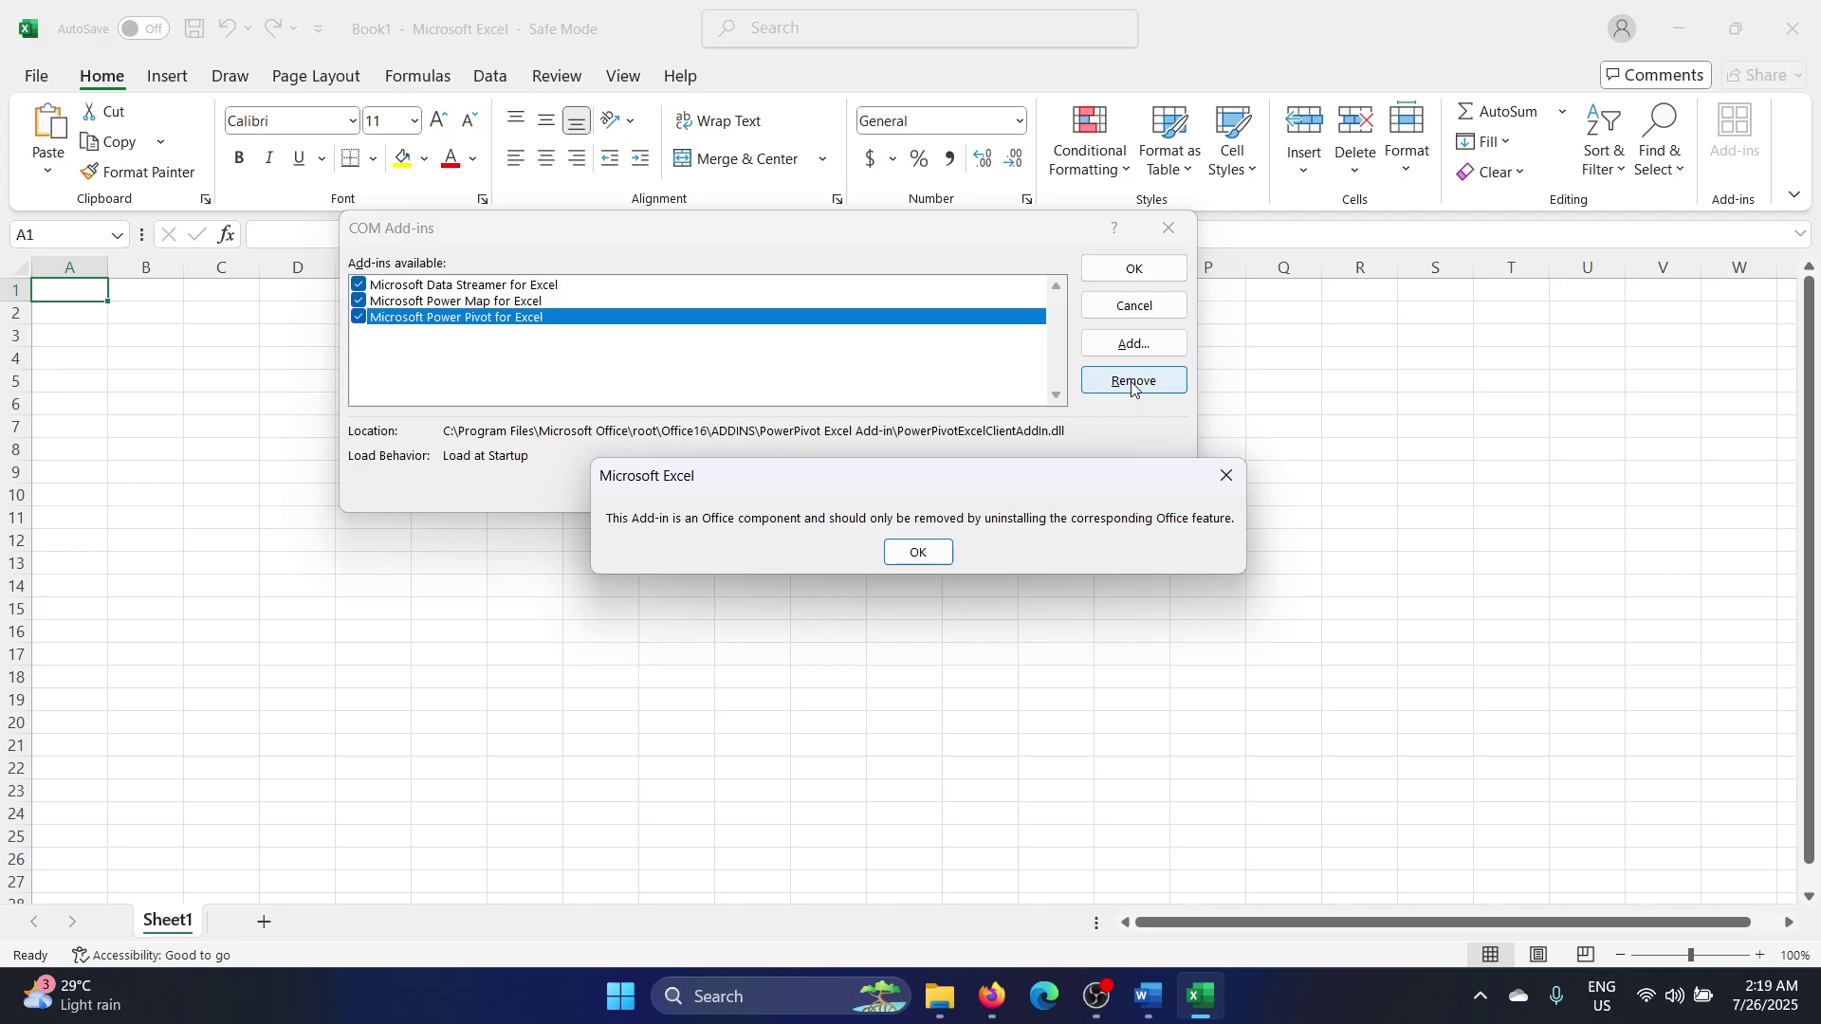
left_click(907, 566)
Step: Close the COM add-ins list, quit Safe Mode Excel without saving, and relaunch Excel from search
left_click(1134, 267)
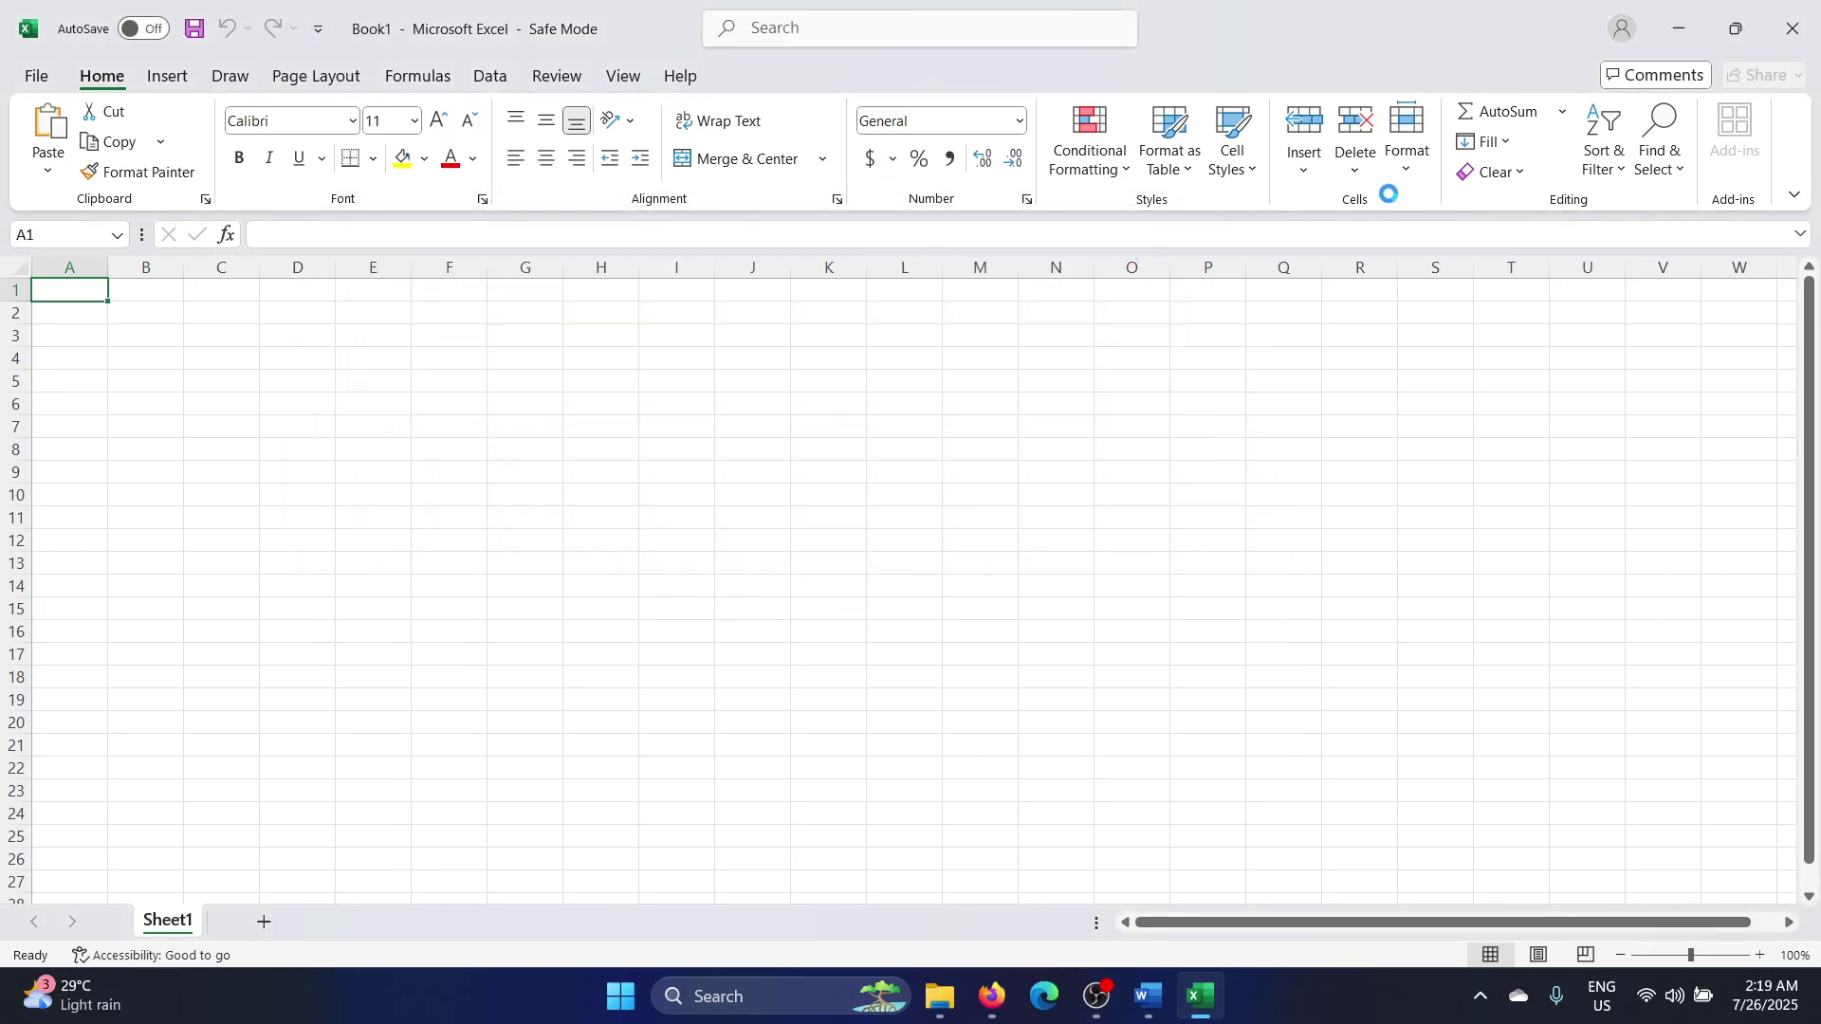
left_click(1791, 27)
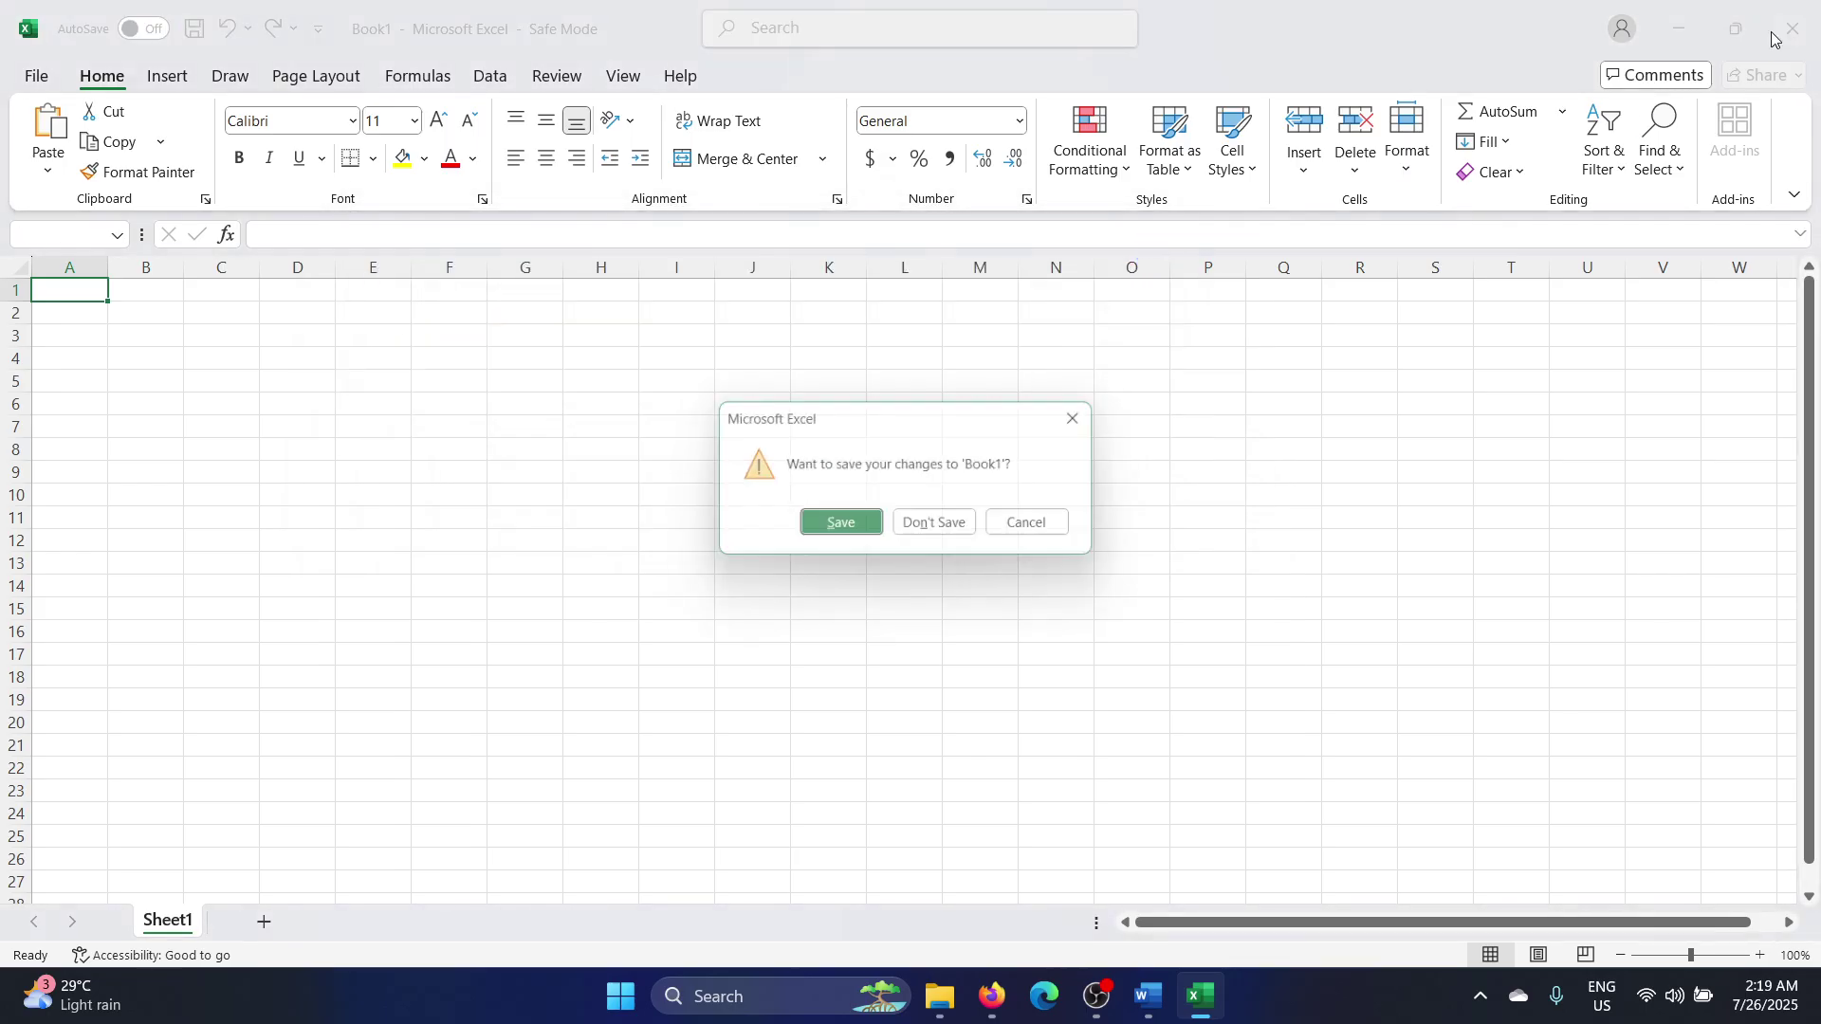
left_click(941, 527)
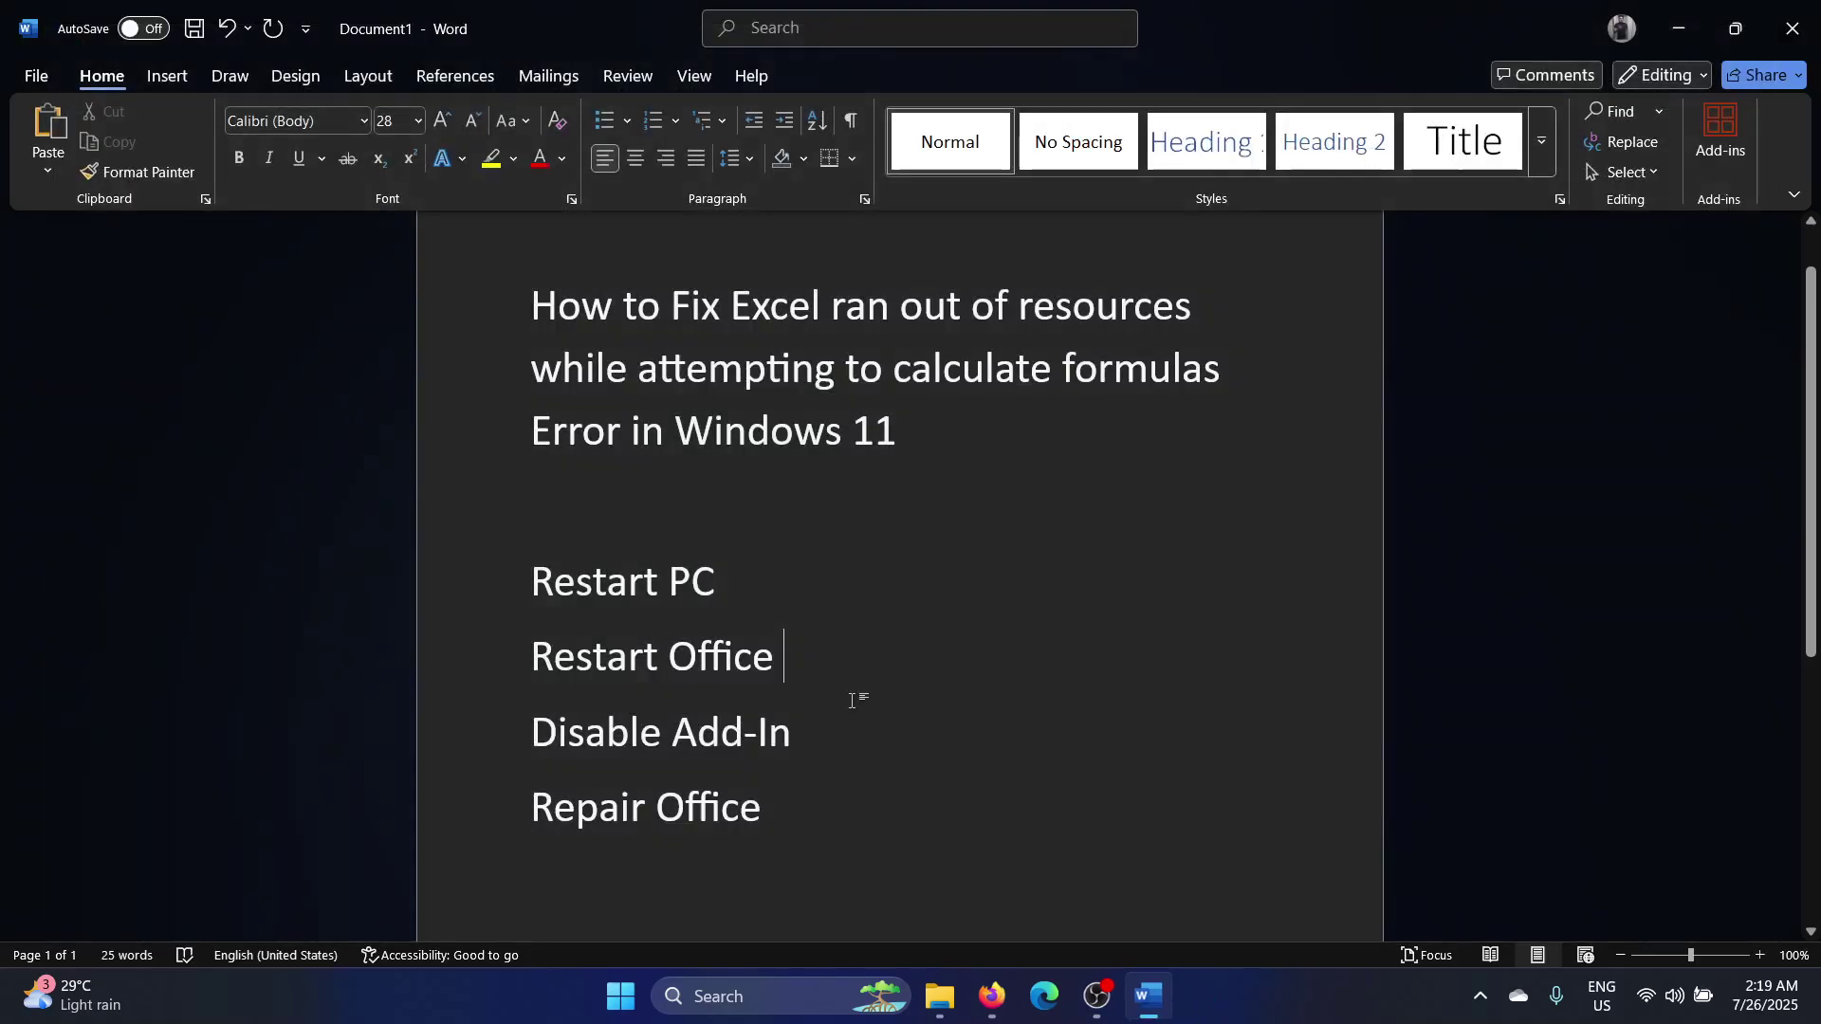
left_click(784, 993)
type("exc")
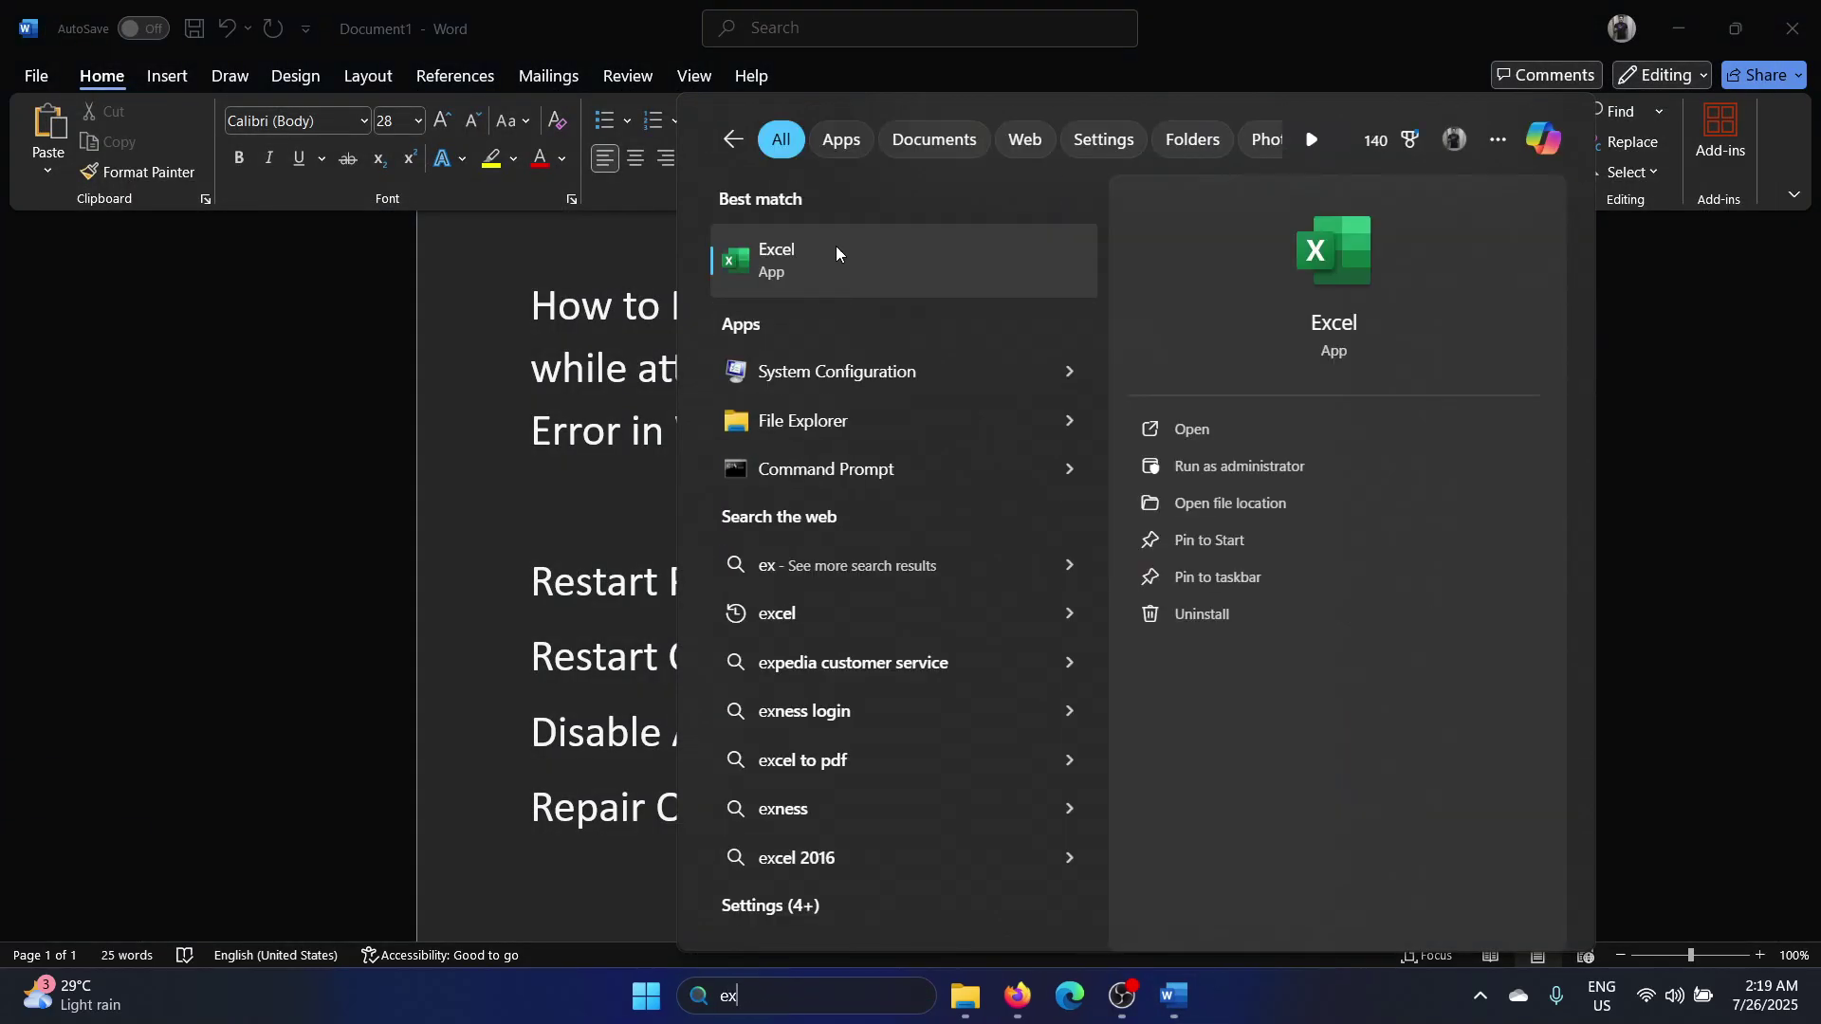
left_click(834, 249)
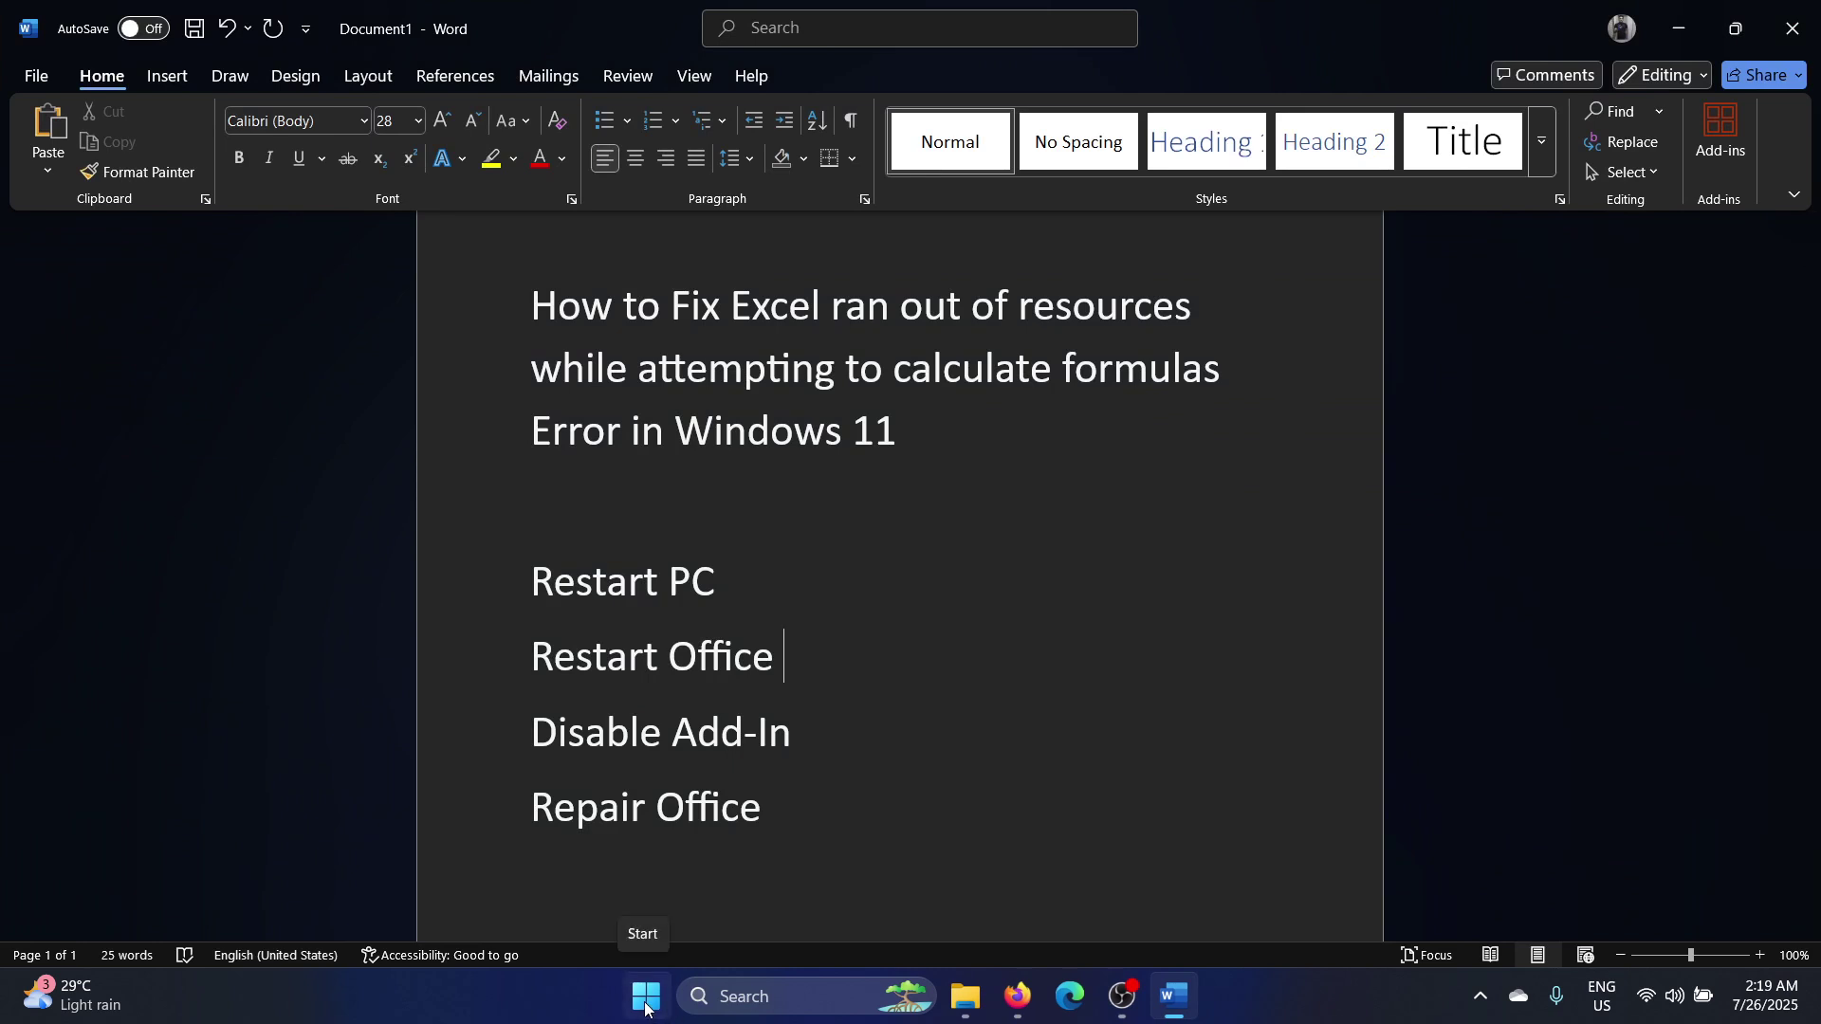
Step: Open Windows Settings from the Start quick links and go to Apps > Installed apps
right_click(646, 1000)
left_click(674, 735)
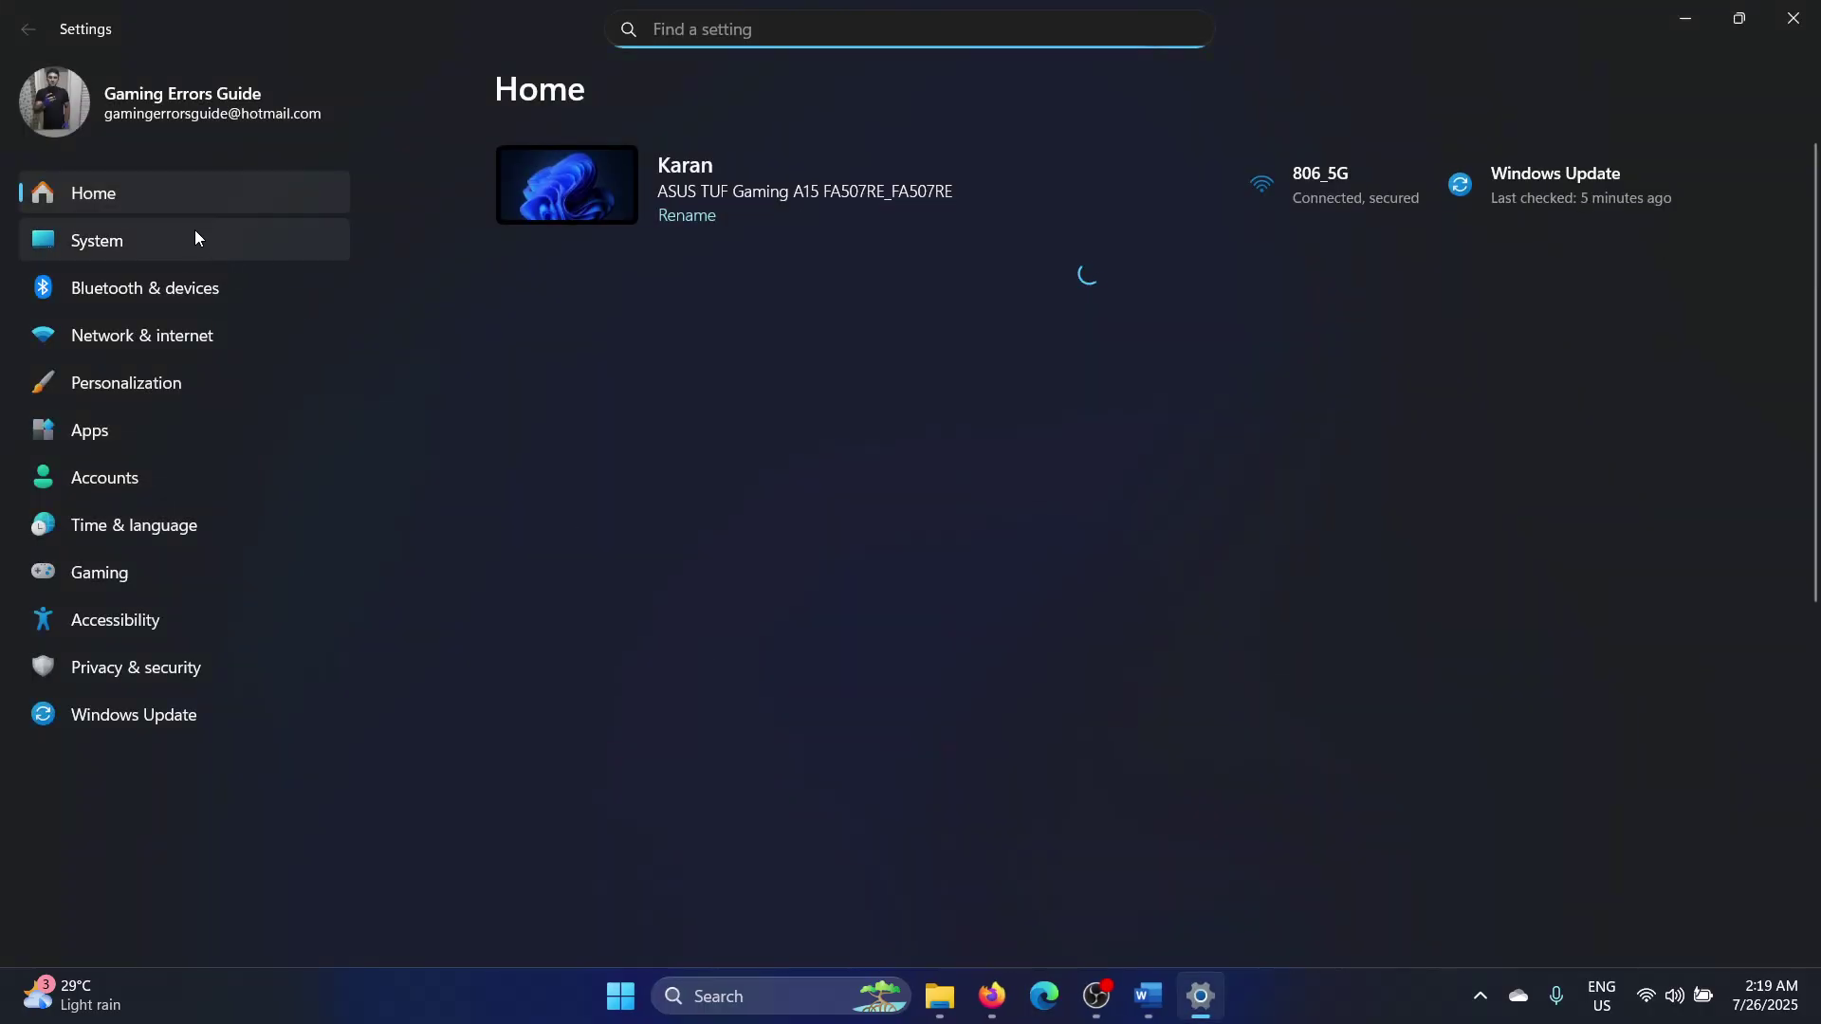
left_click(90, 430)
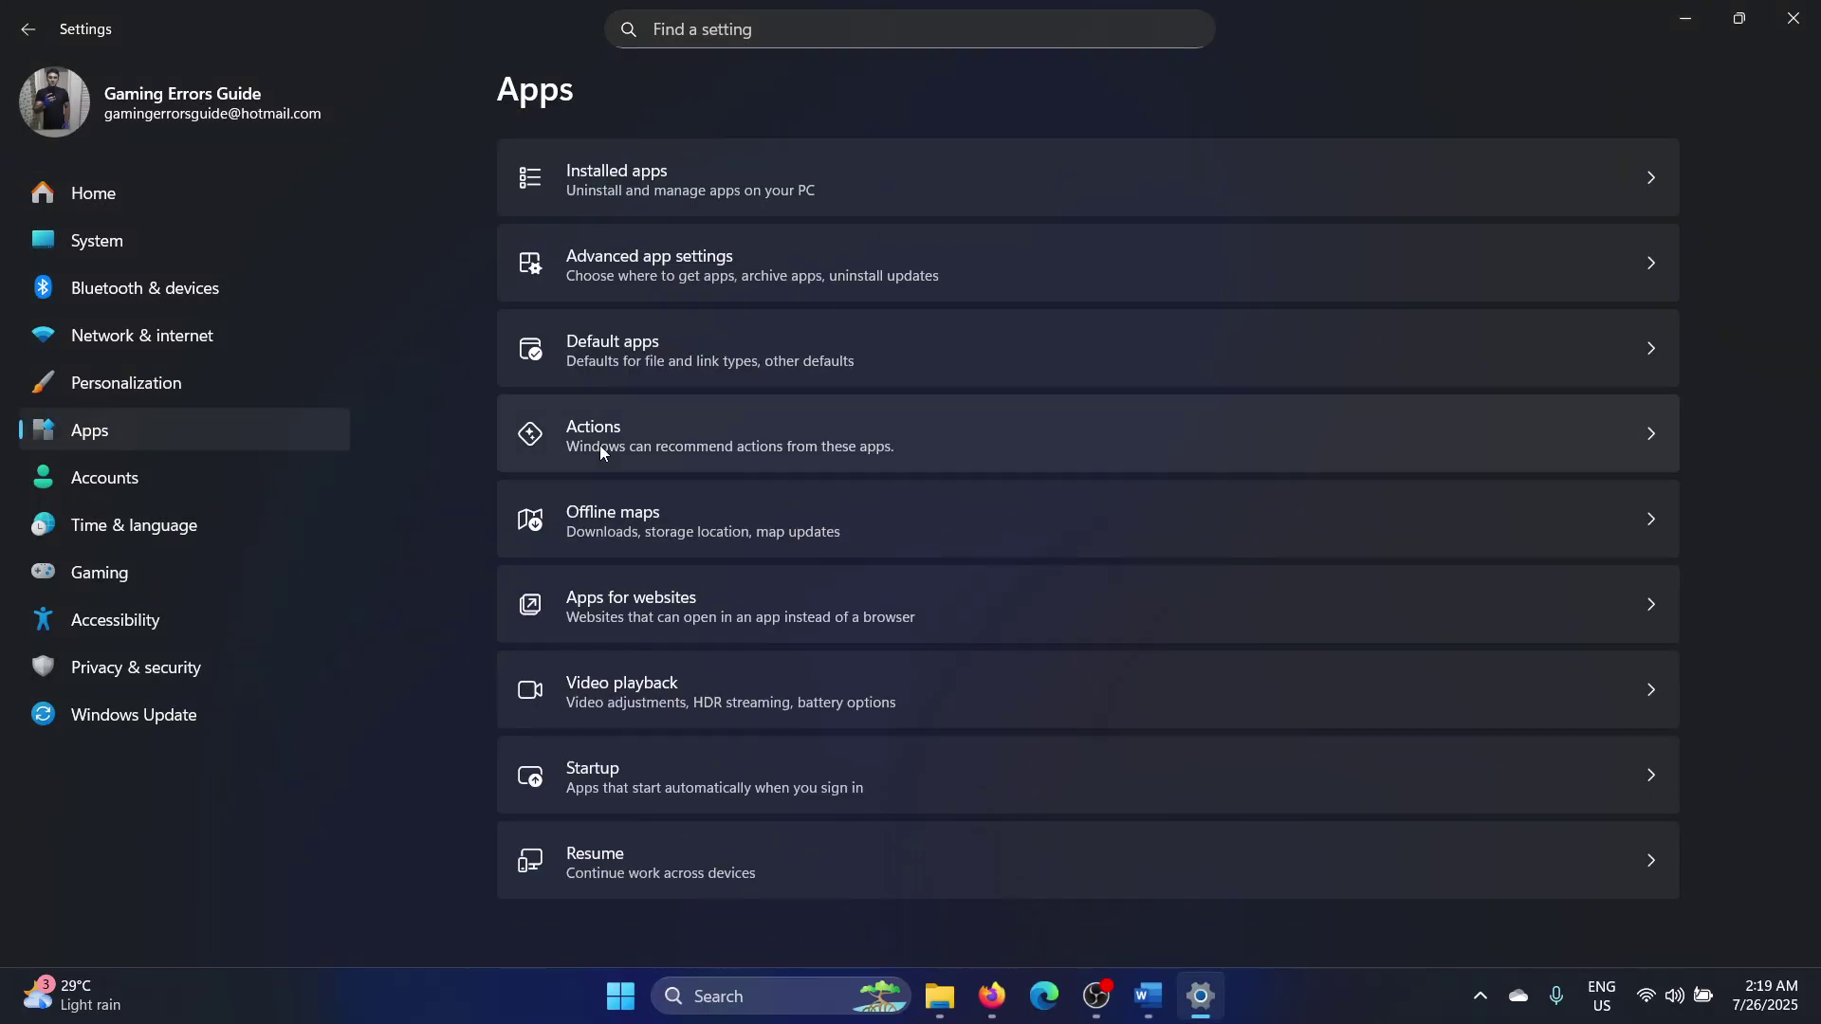
left_click(805, 180)
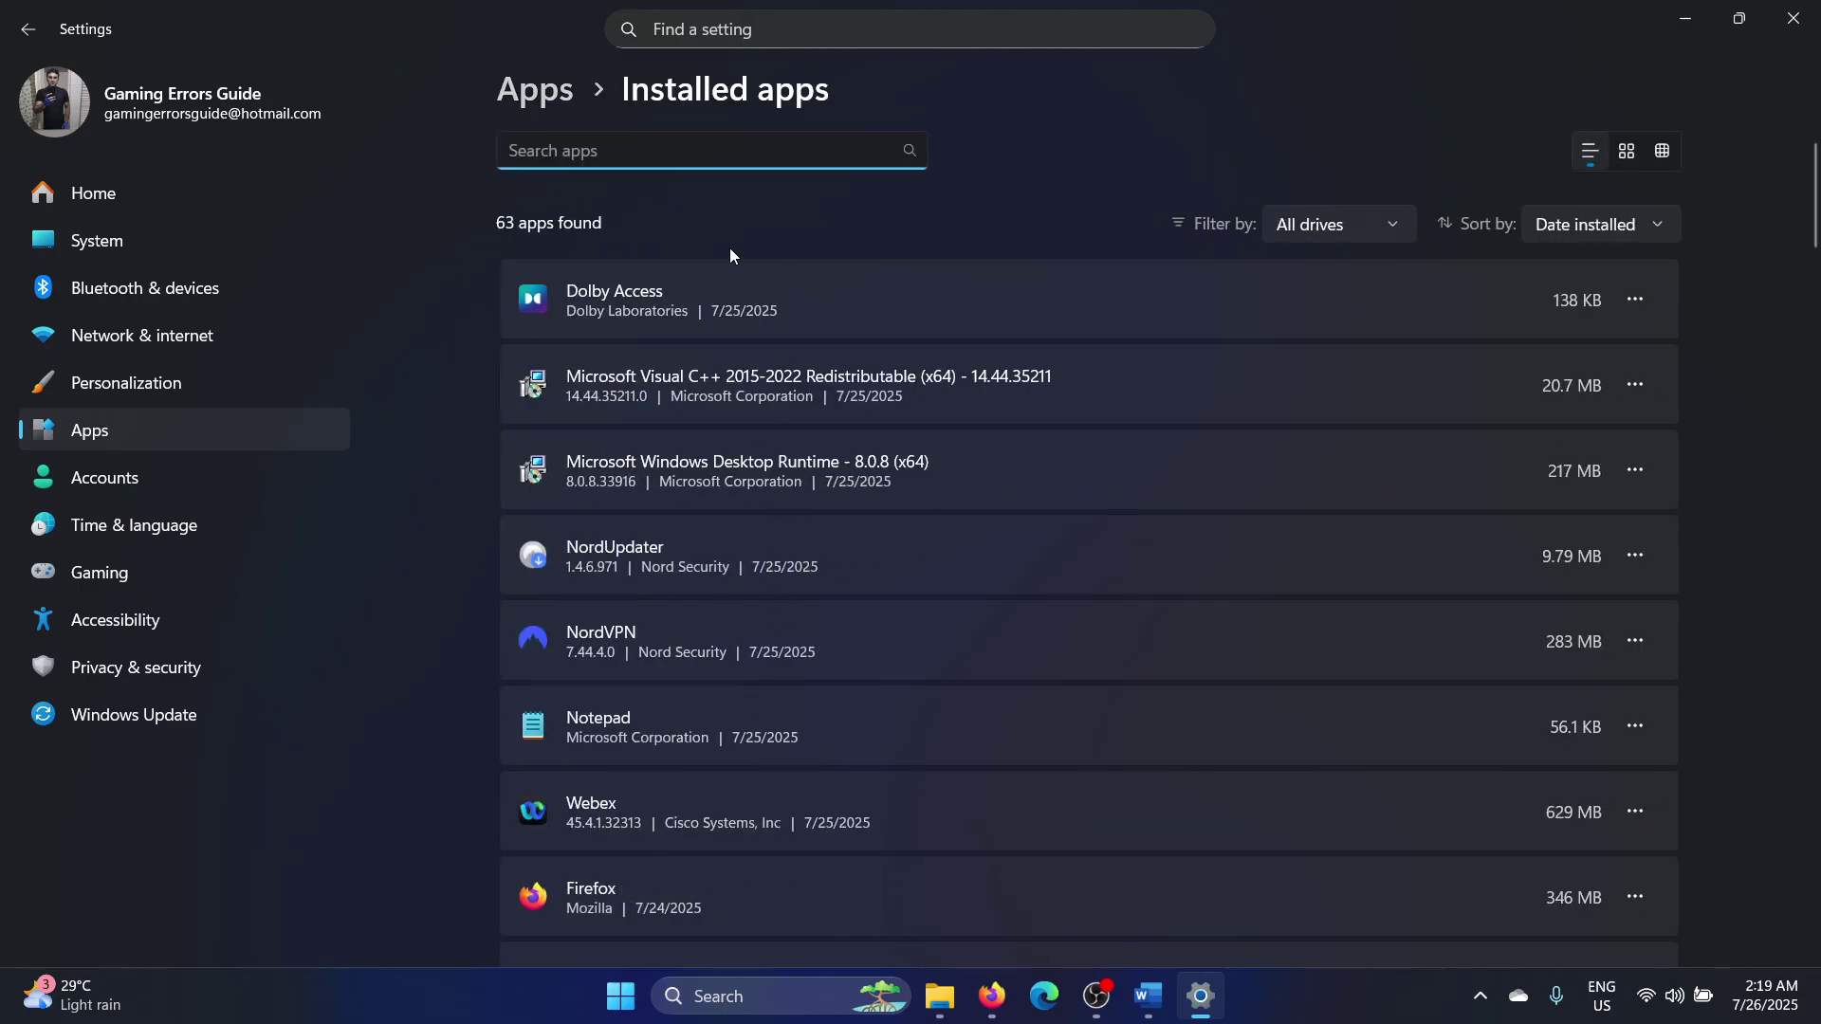
scroll(782, 539, "down", 8)
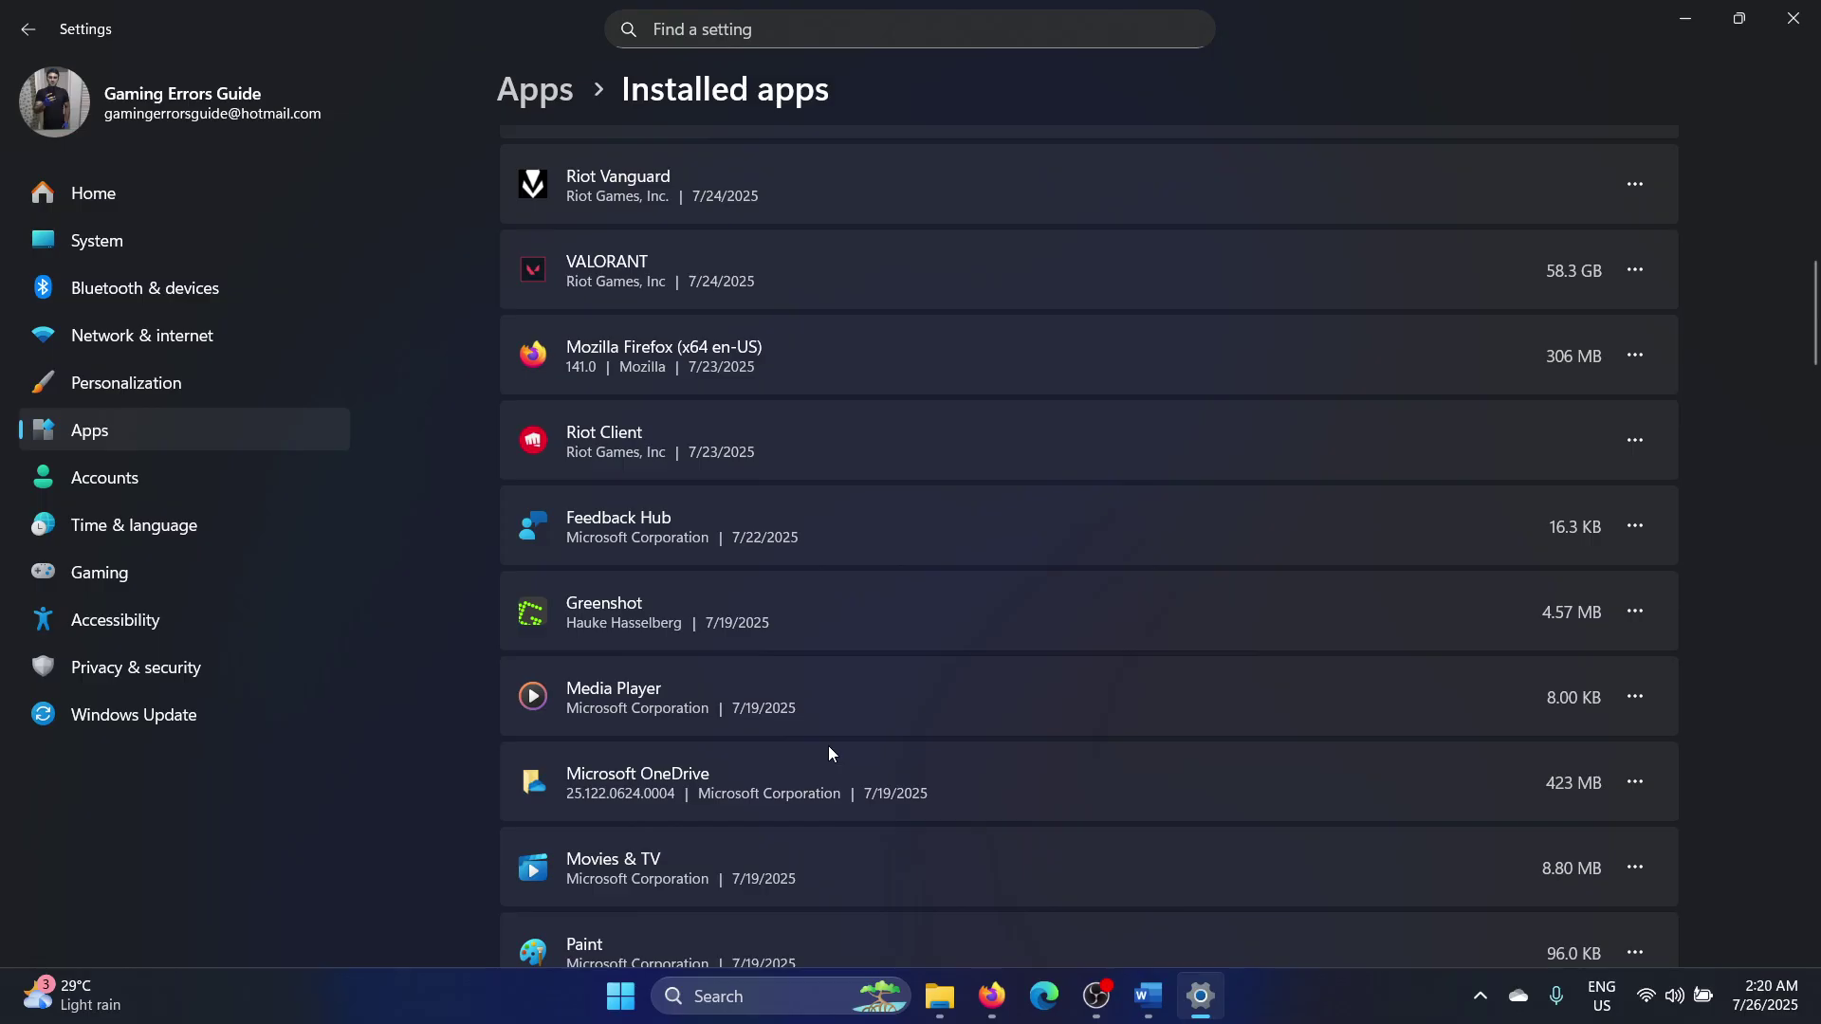
scroll(828, 745, "down", 3)
scroll(828, 745, "down", 1)
scroll(829, 747, "down", 4)
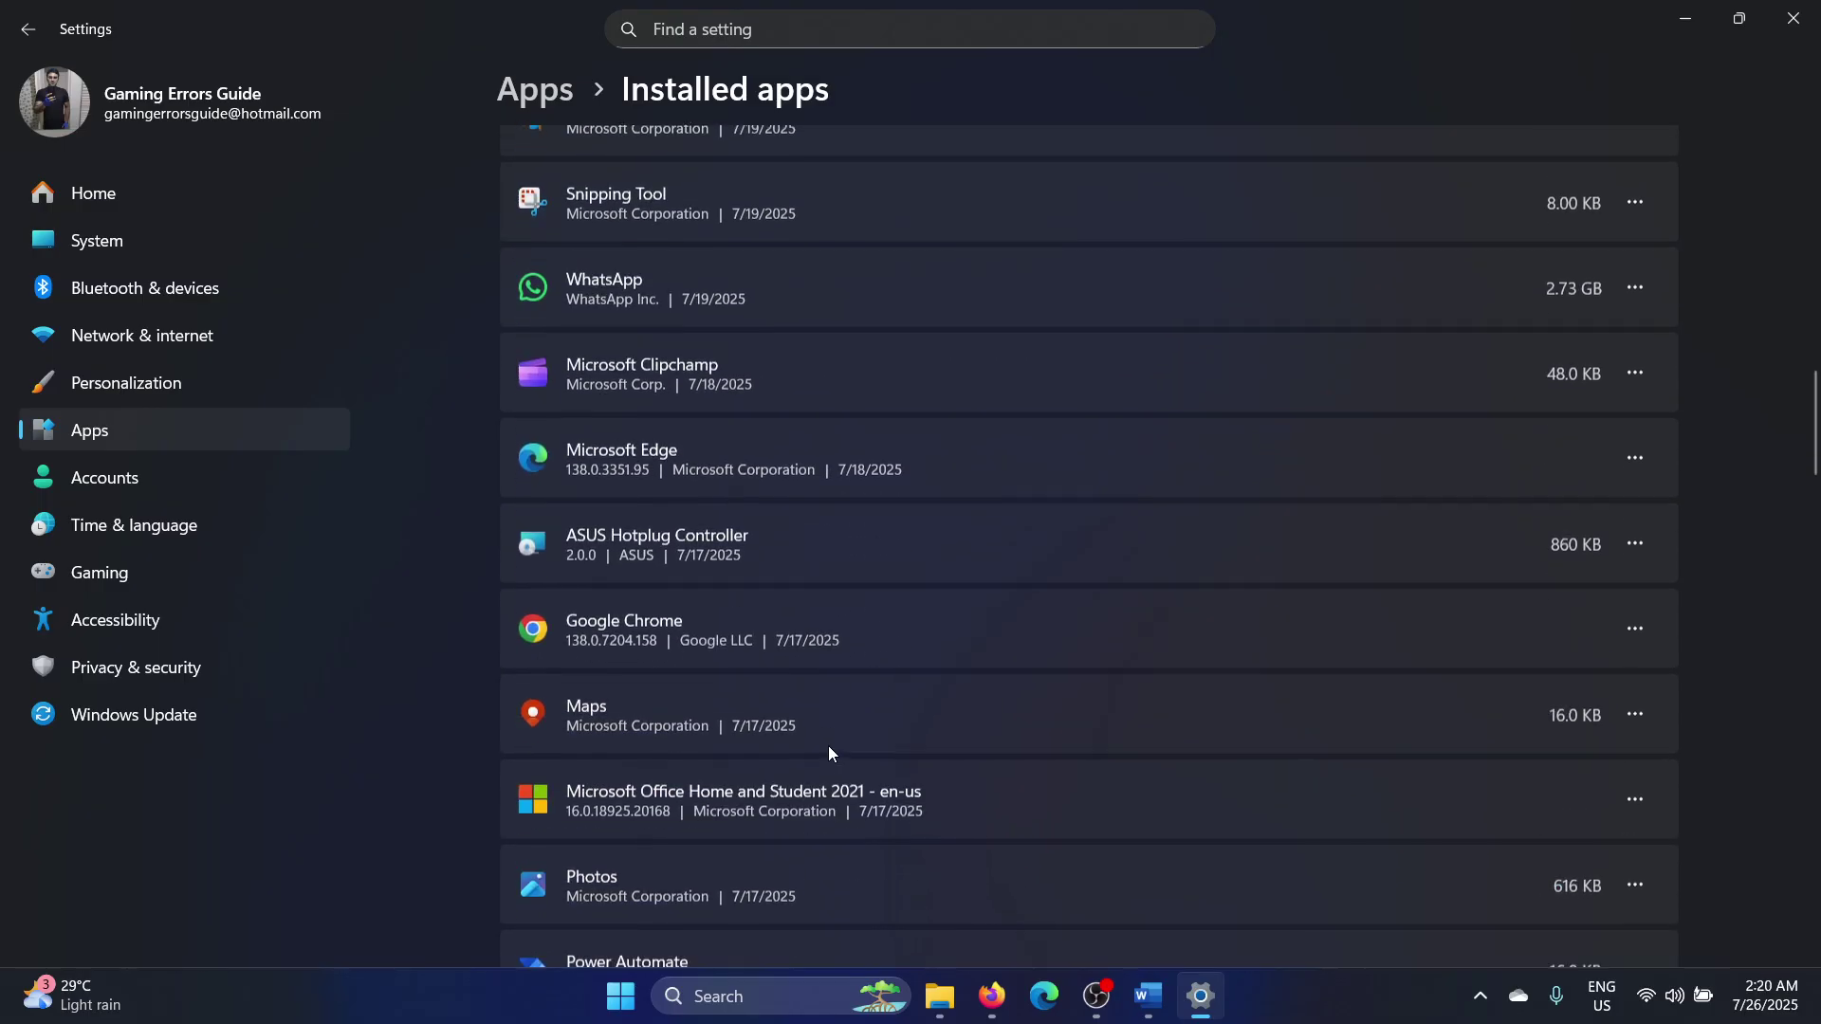
scroll(829, 747, "down", 4)
scroll(828, 746, "down", 3)
scroll(828, 745, "down", 3)
scroll(829, 746, "down", 5)
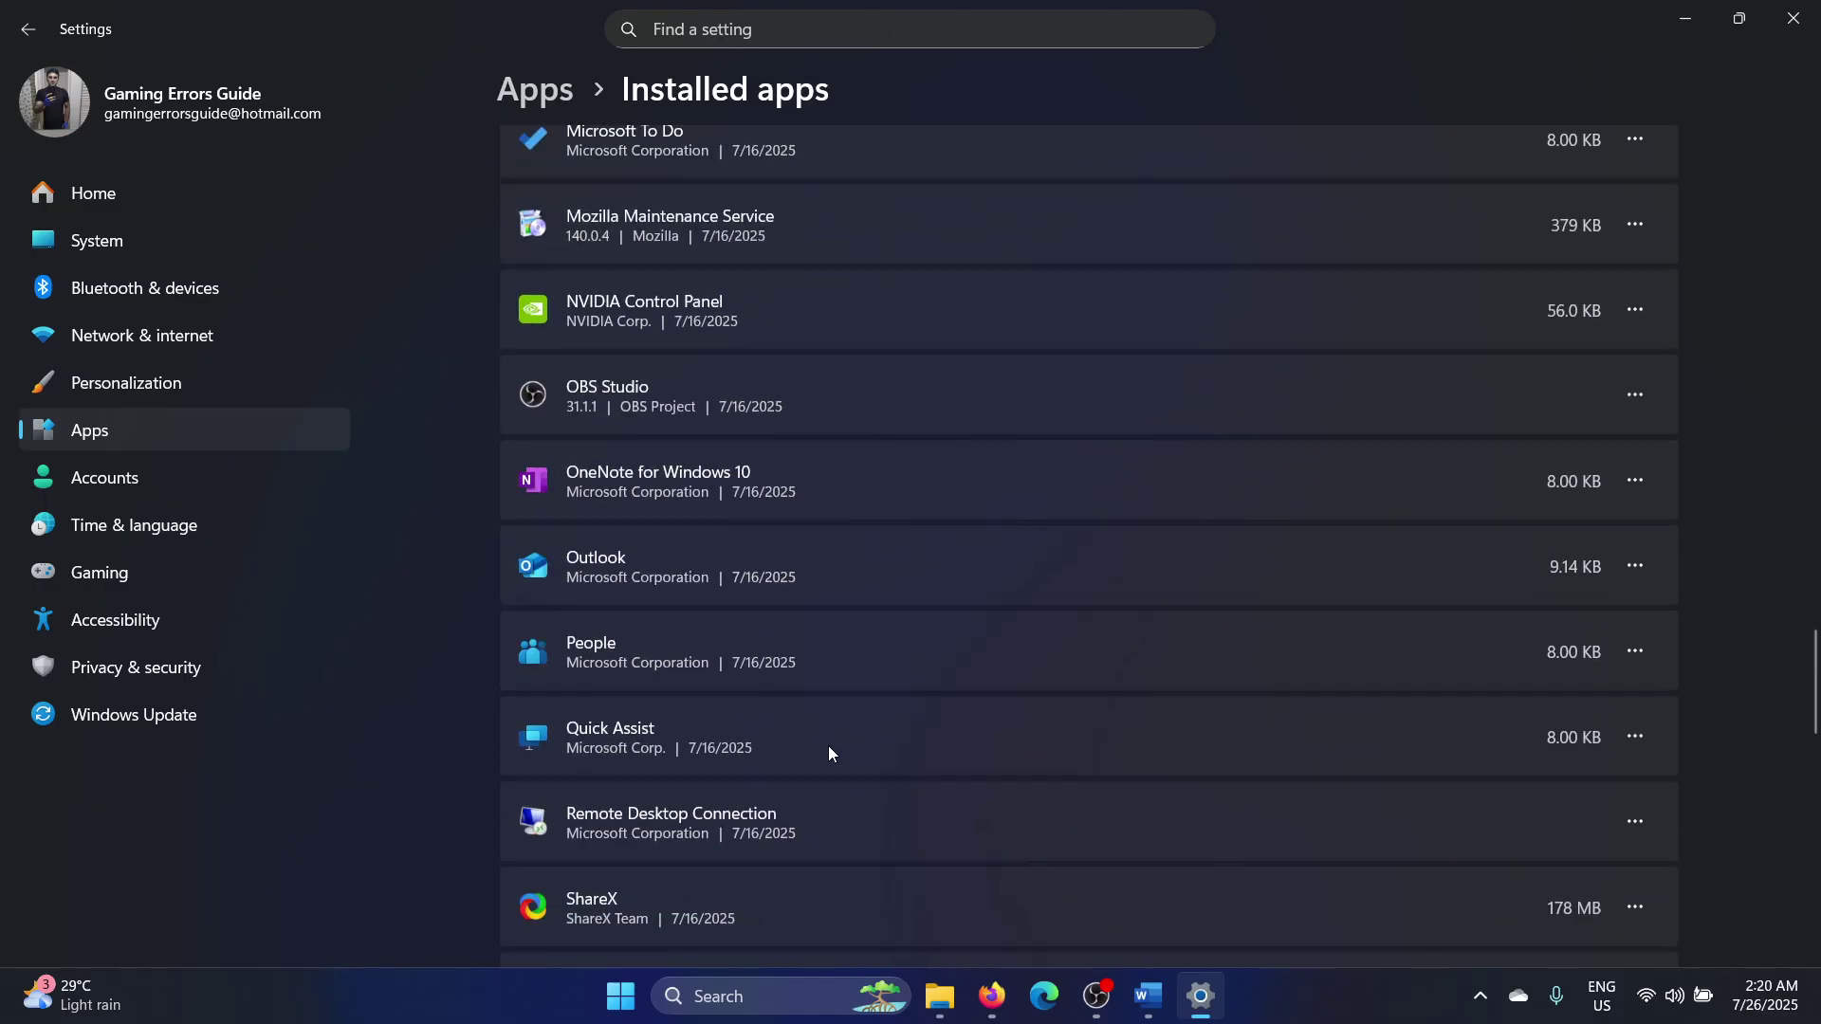
scroll(828, 745, "down", 4)
scroll(828, 746, "down", 1)
Step: Search settings for 'office', clear the search, and reopen the Installed apps list
left_click(843, 32)
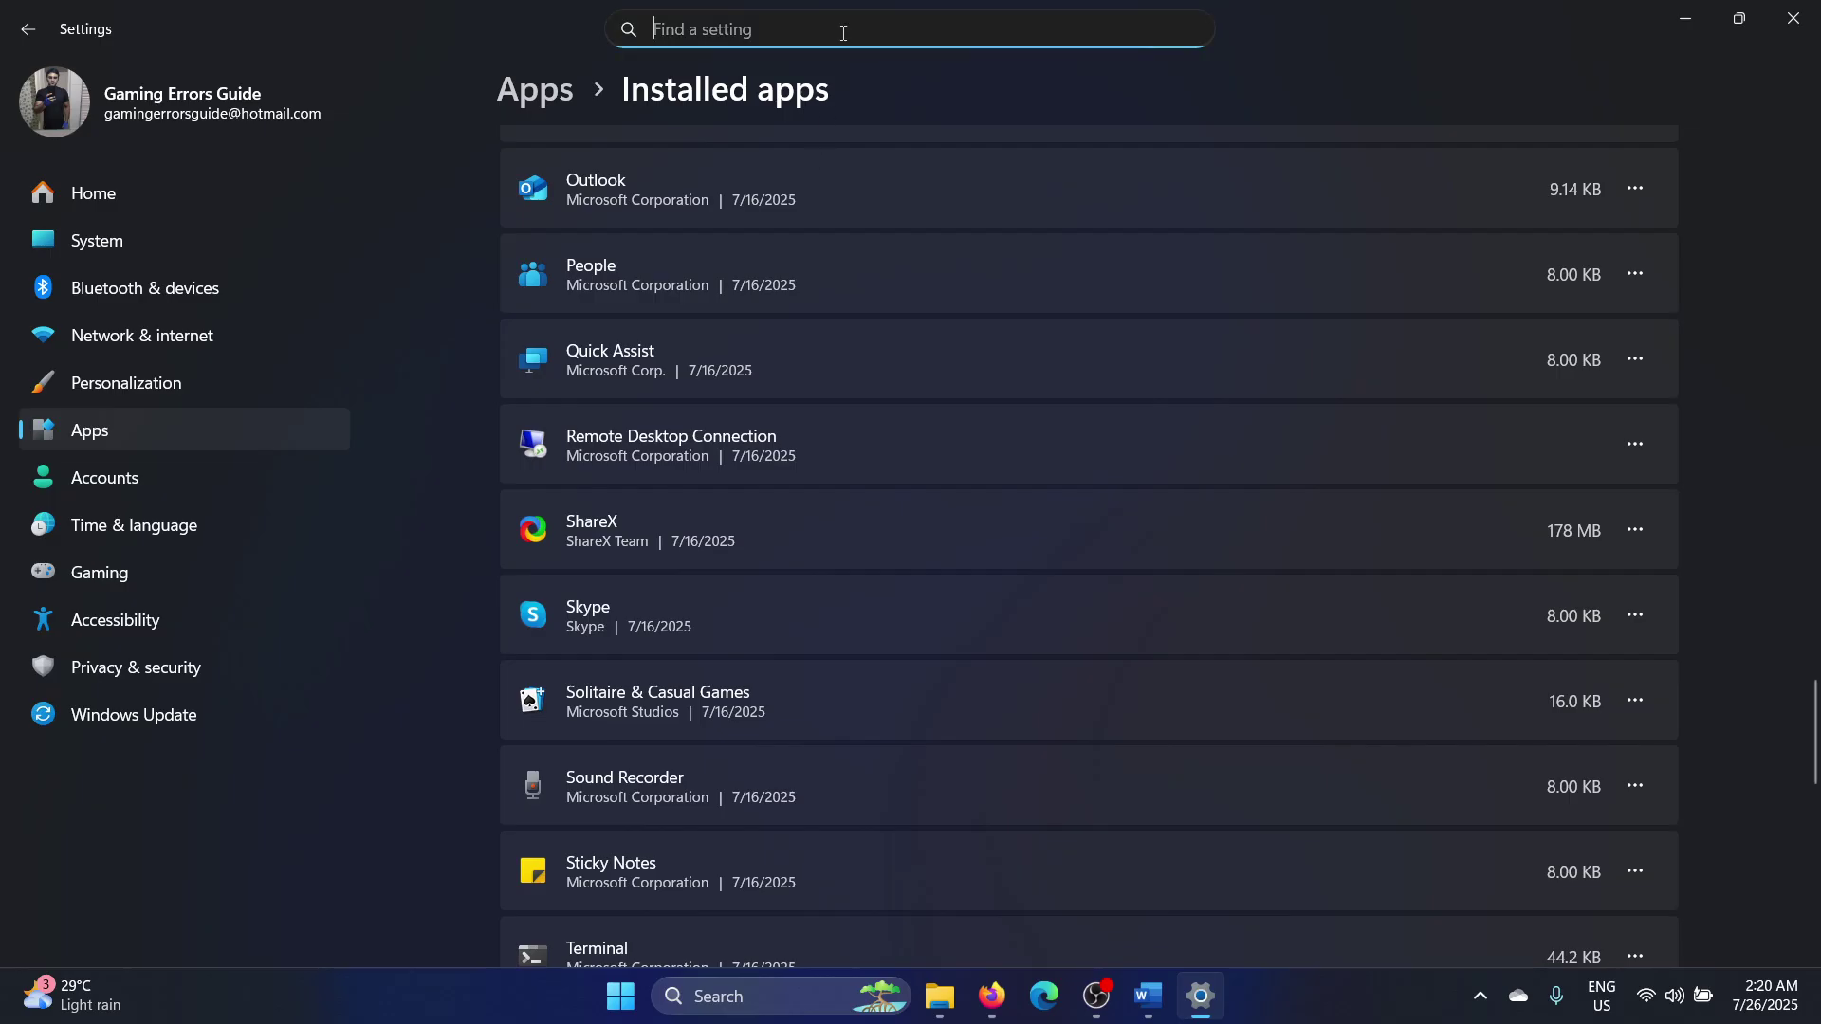
type("office")
key("Return")
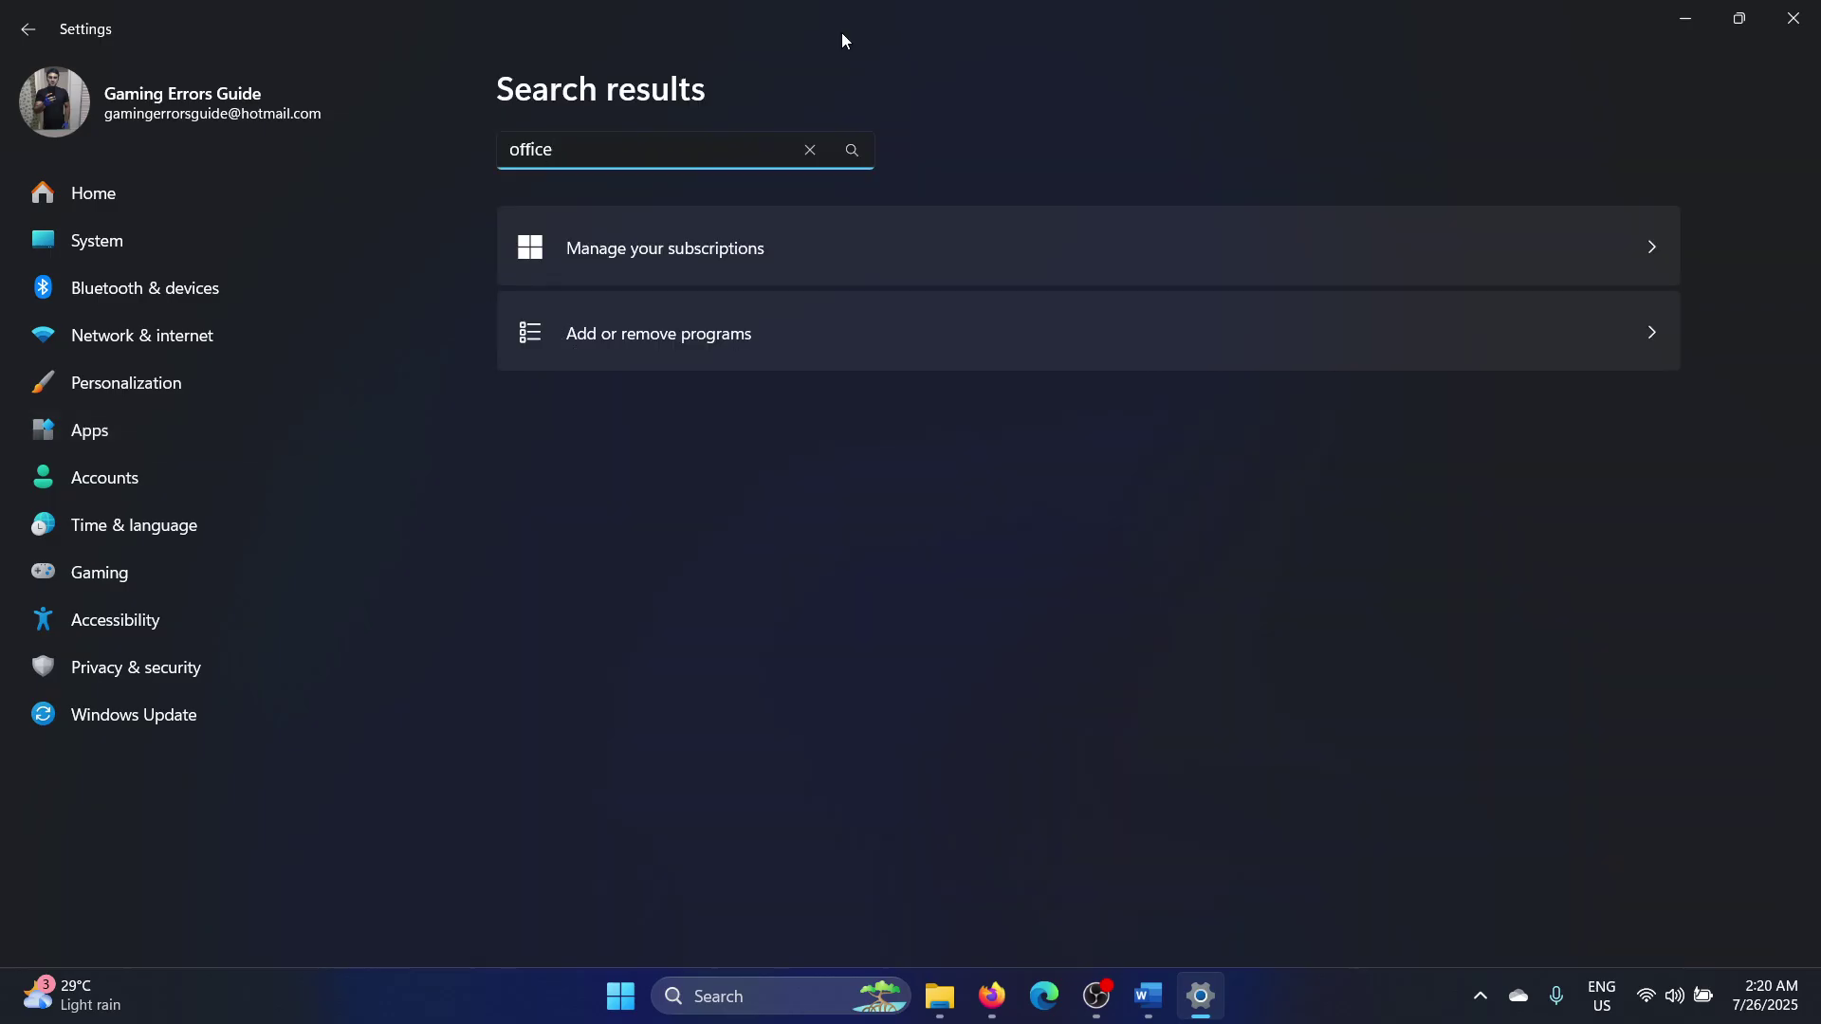
left_click(808, 150)
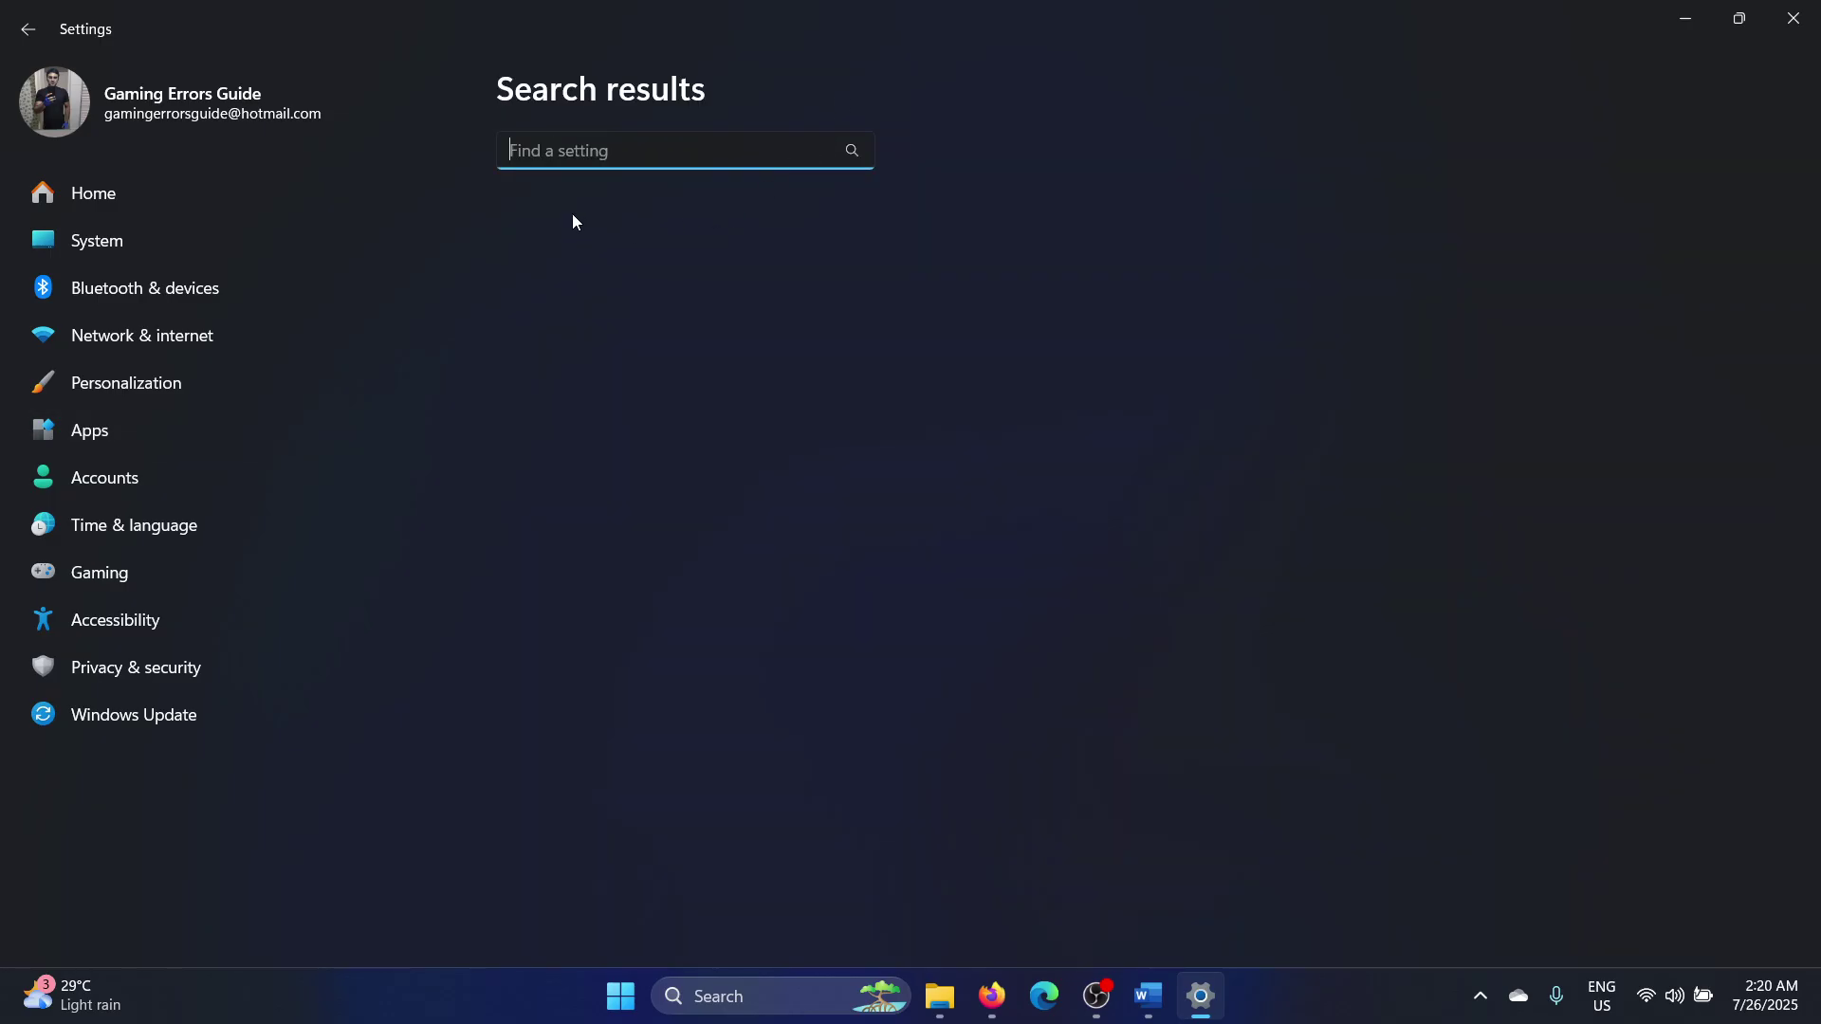
left_click(91, 429)
left_click(755, 202)
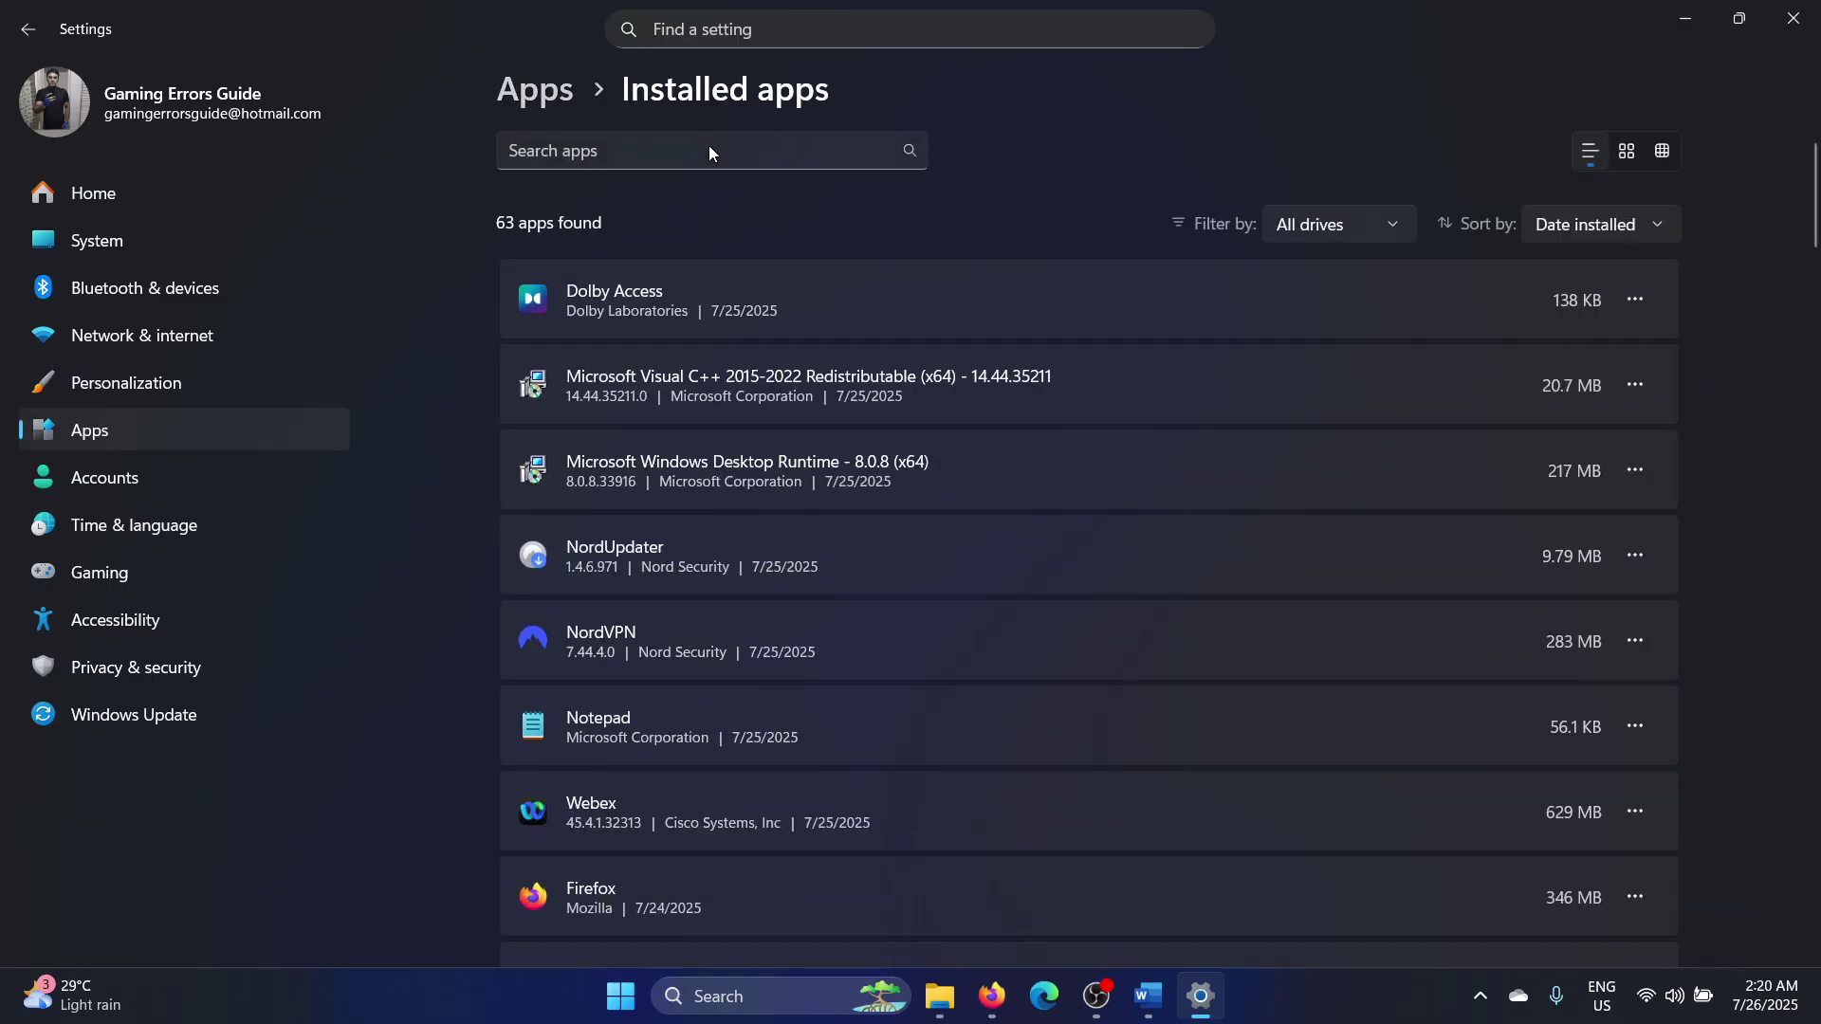
Step: Filter for 'microsoft', modify Office Home and Student 2021 with Online Repair, then return to Word
left_click(708, 146)
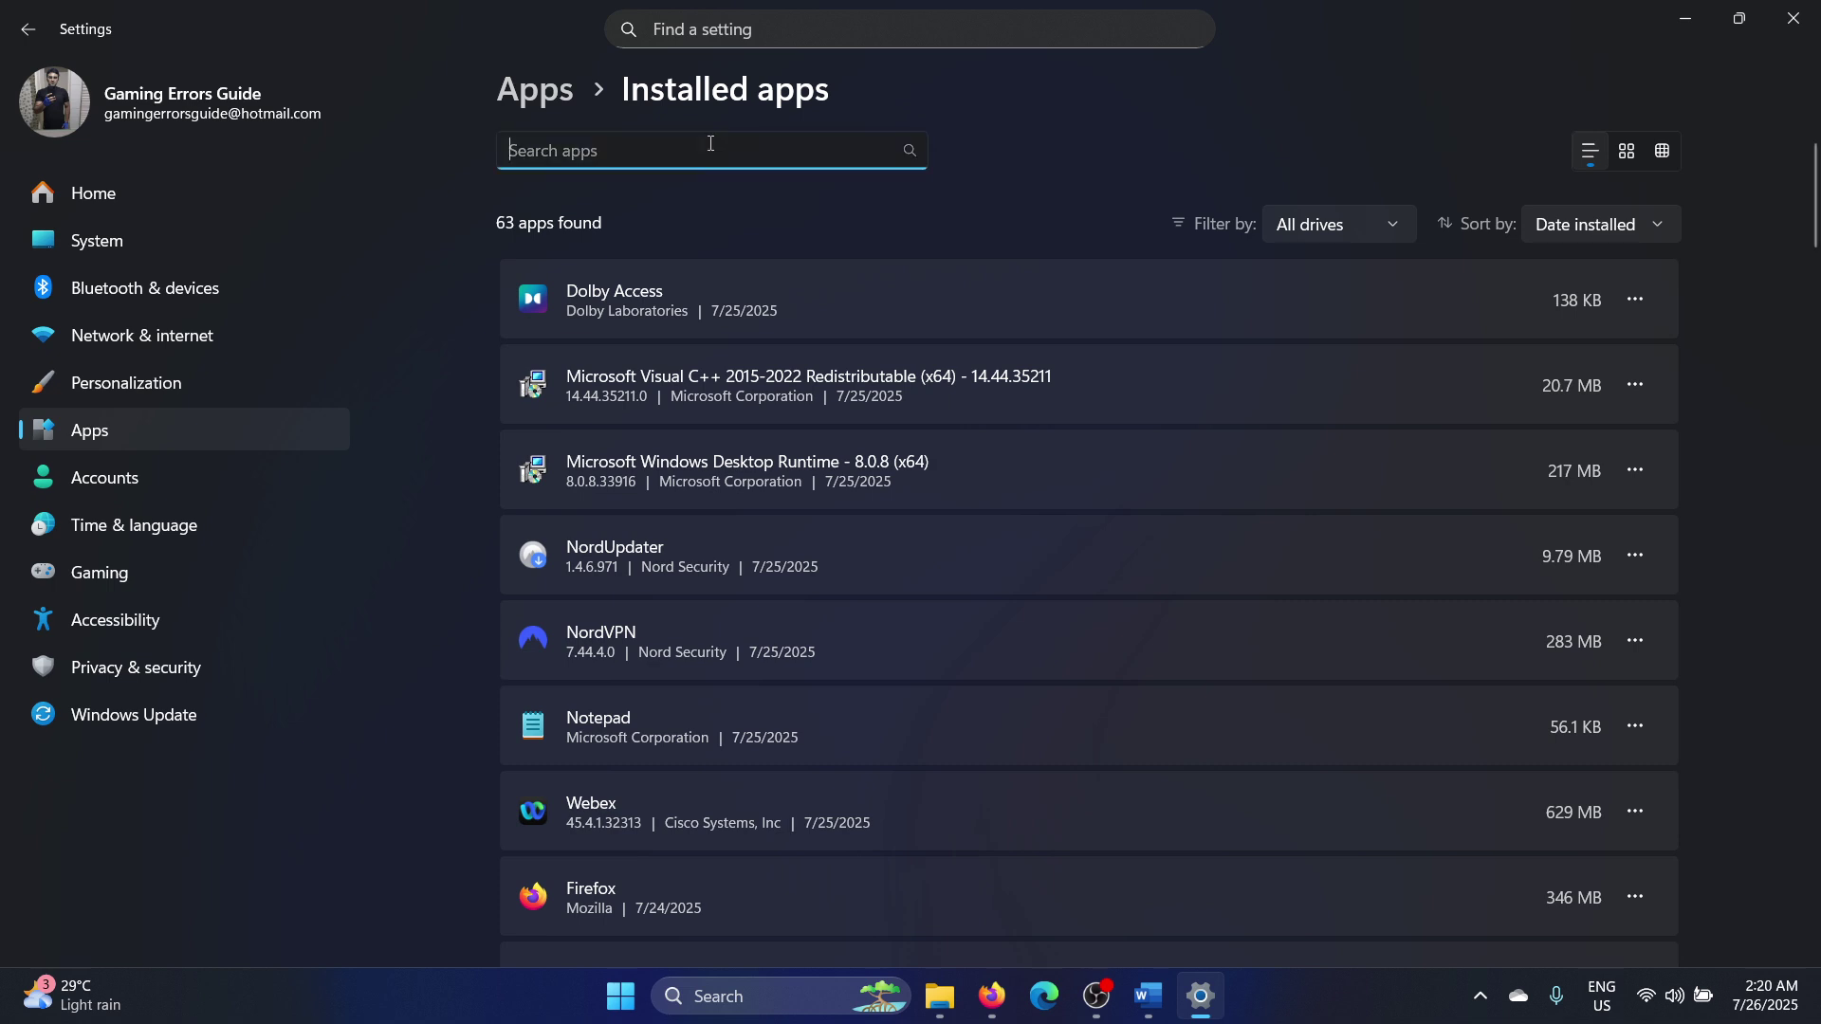
type("microsoft")
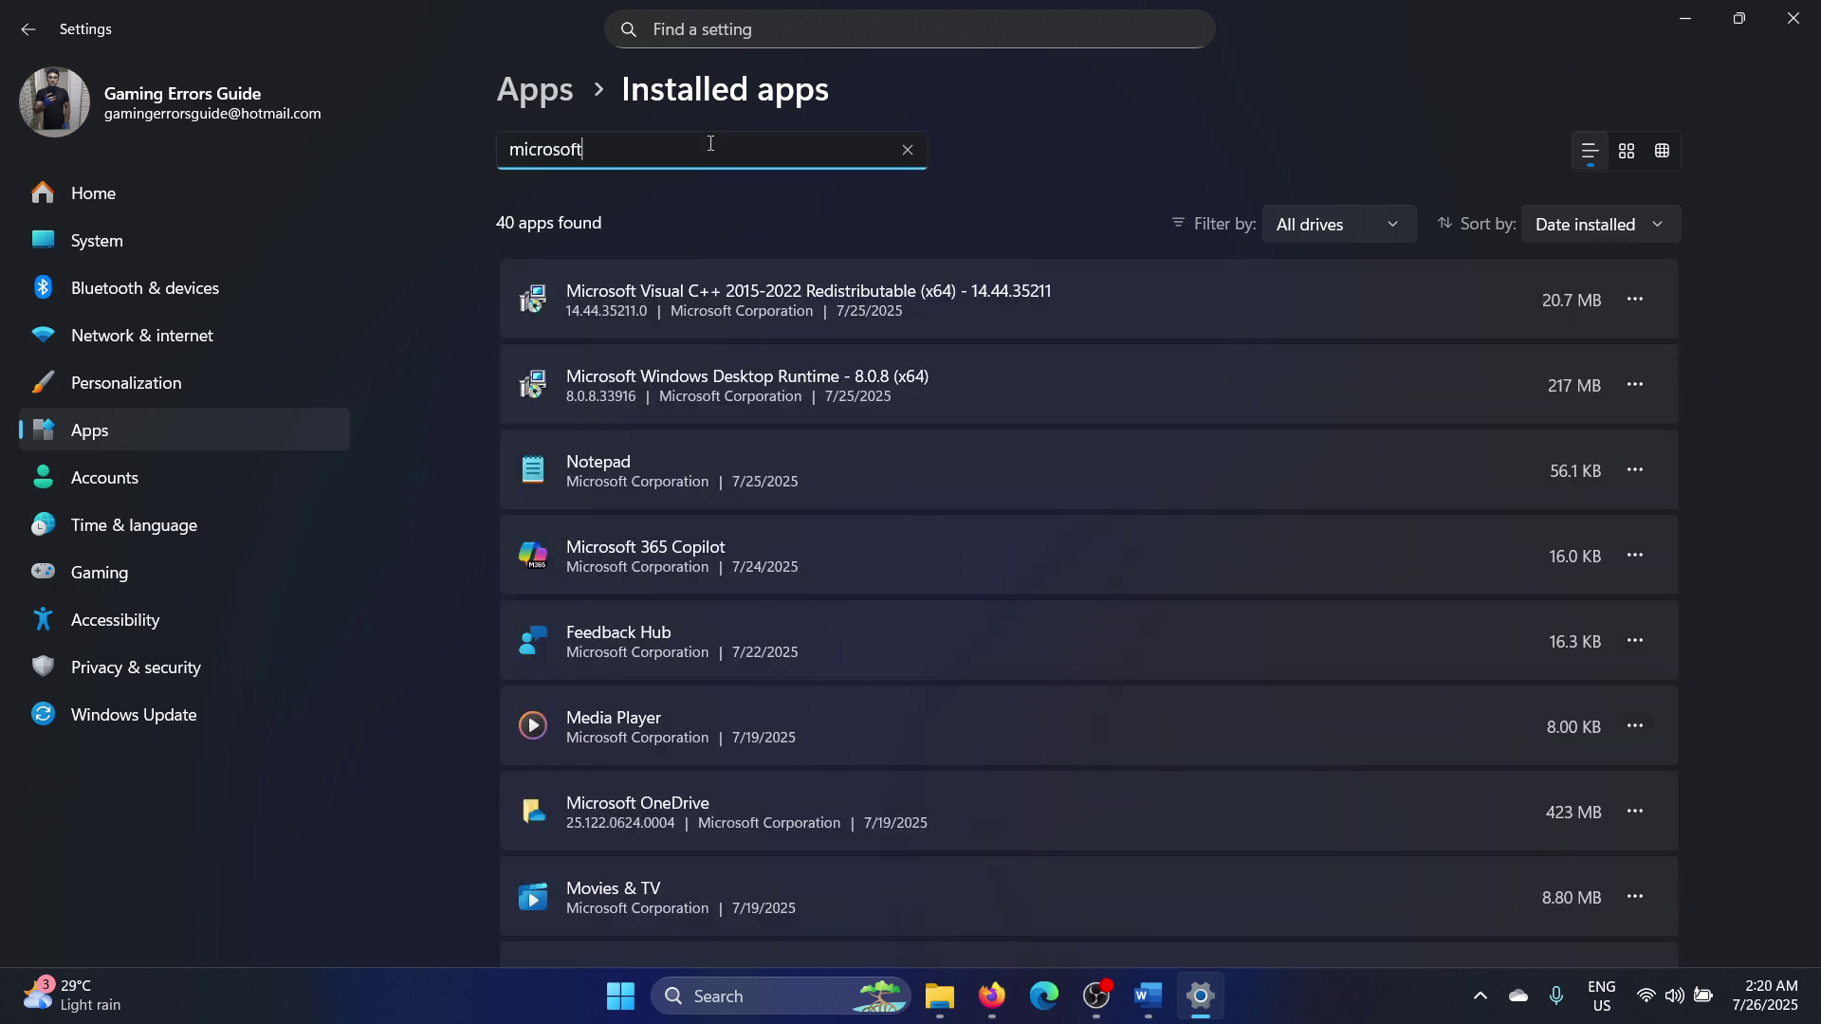
scroll(767, 667, "down", 3)
scroll(767, 667, "down", 1)
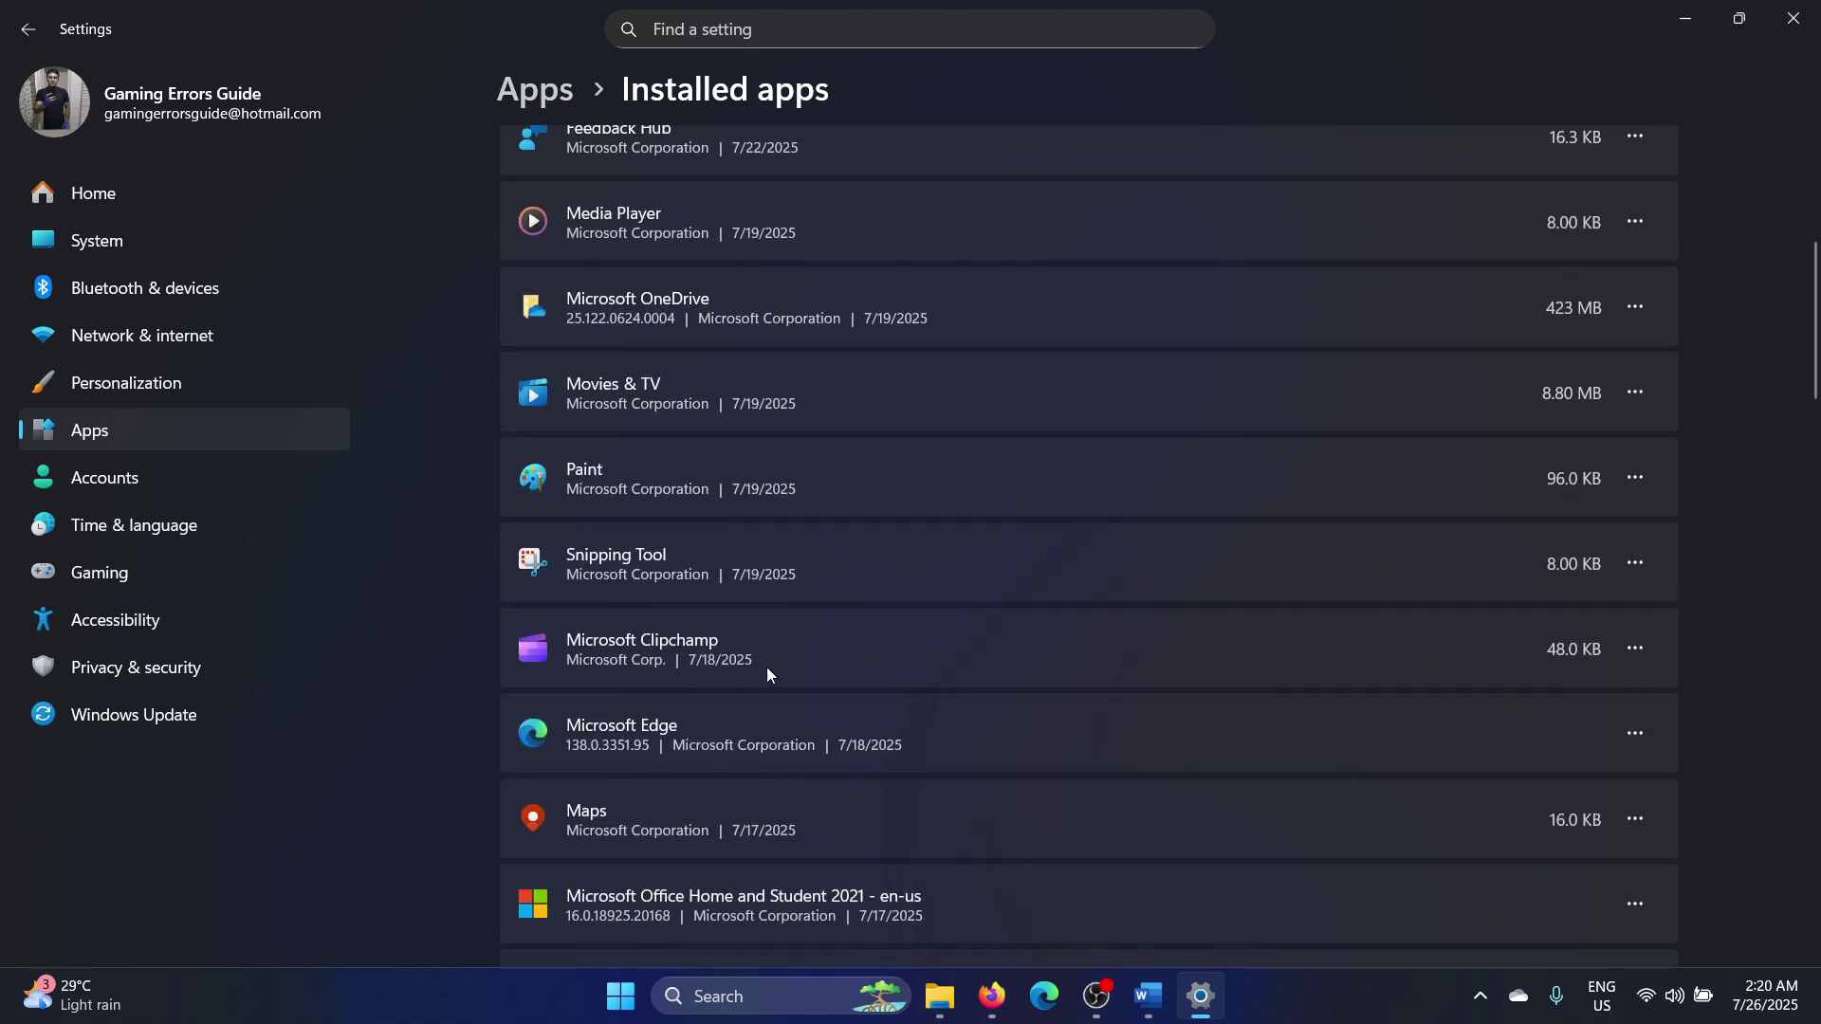
scroll(767, 666, "down", 3)
scroll(767, 668, "down", 3)
scroll(767, 668, "down", 3)
scroll(767, 667, "down", 2)
scroll(766, 667, "down", 3)
scroll(767, 667, "down", 3)
scroll(767, 667, "down", 3)
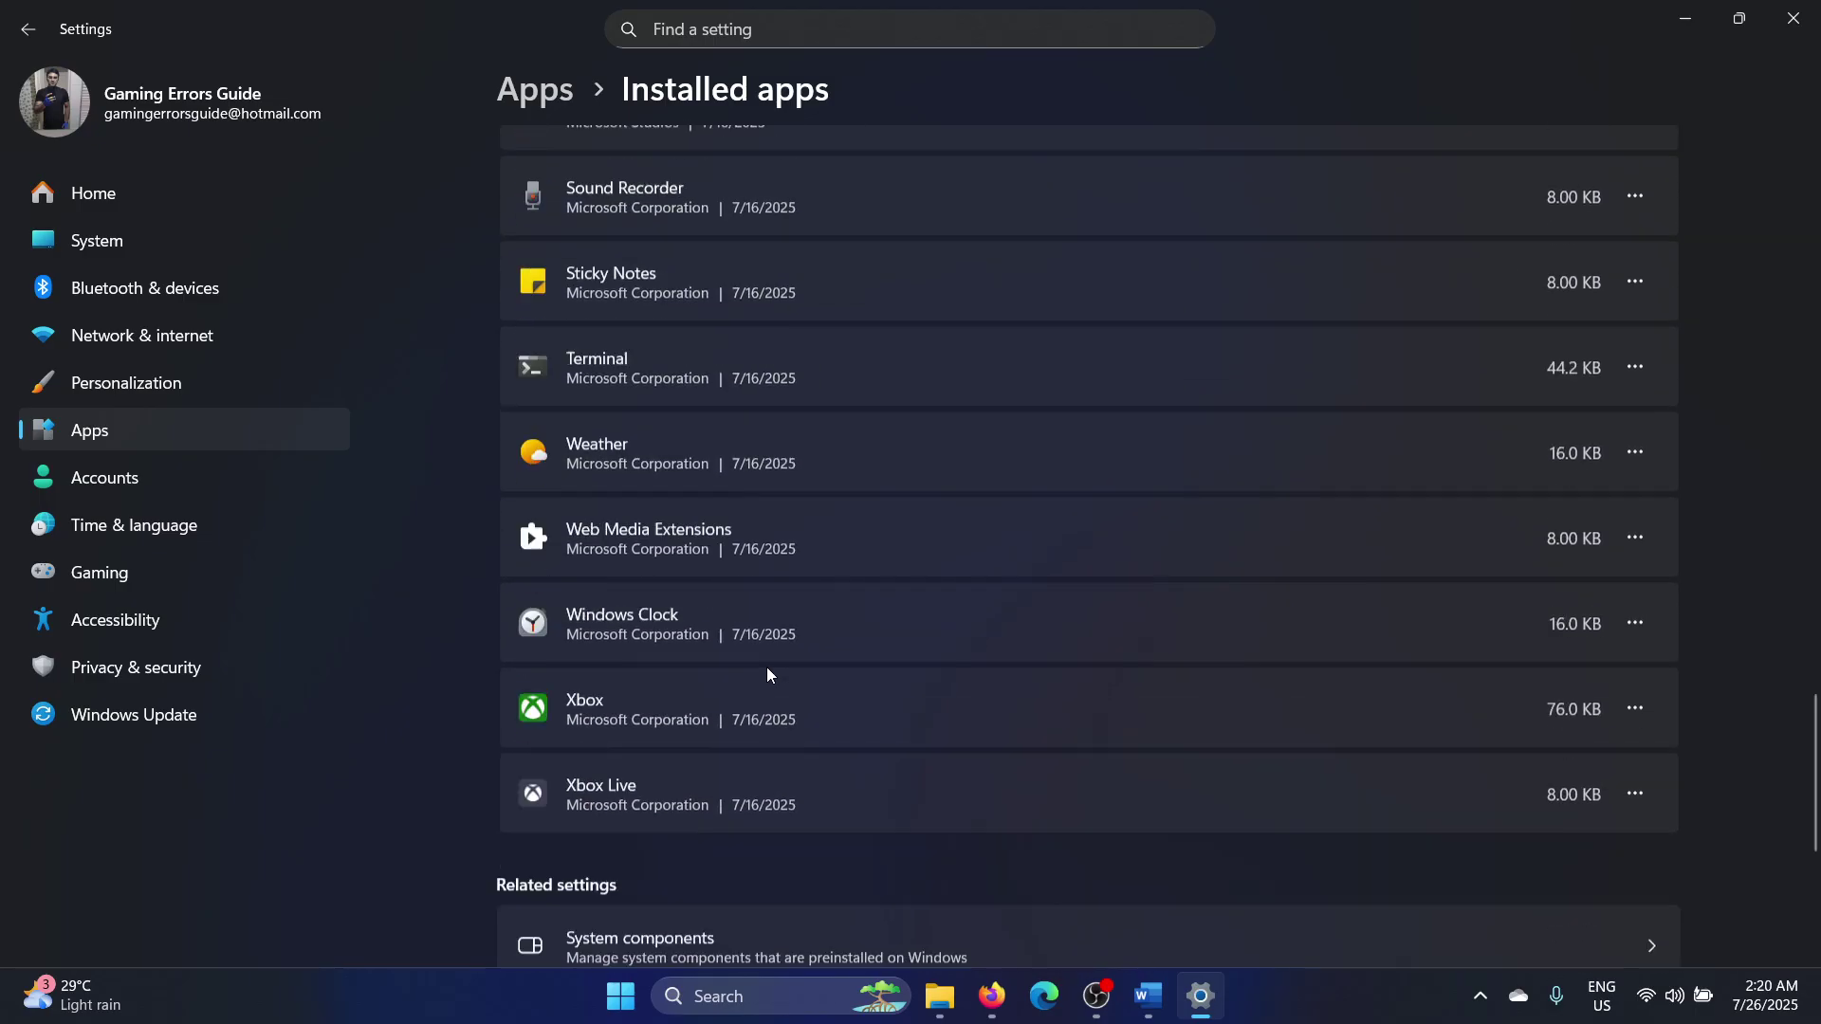
scroll(766, 667, "down", 3)
scroll(767, 668, "up", 5)
scroll(766, 668, "up", 3)
scroll(768, 667, "up", 3)
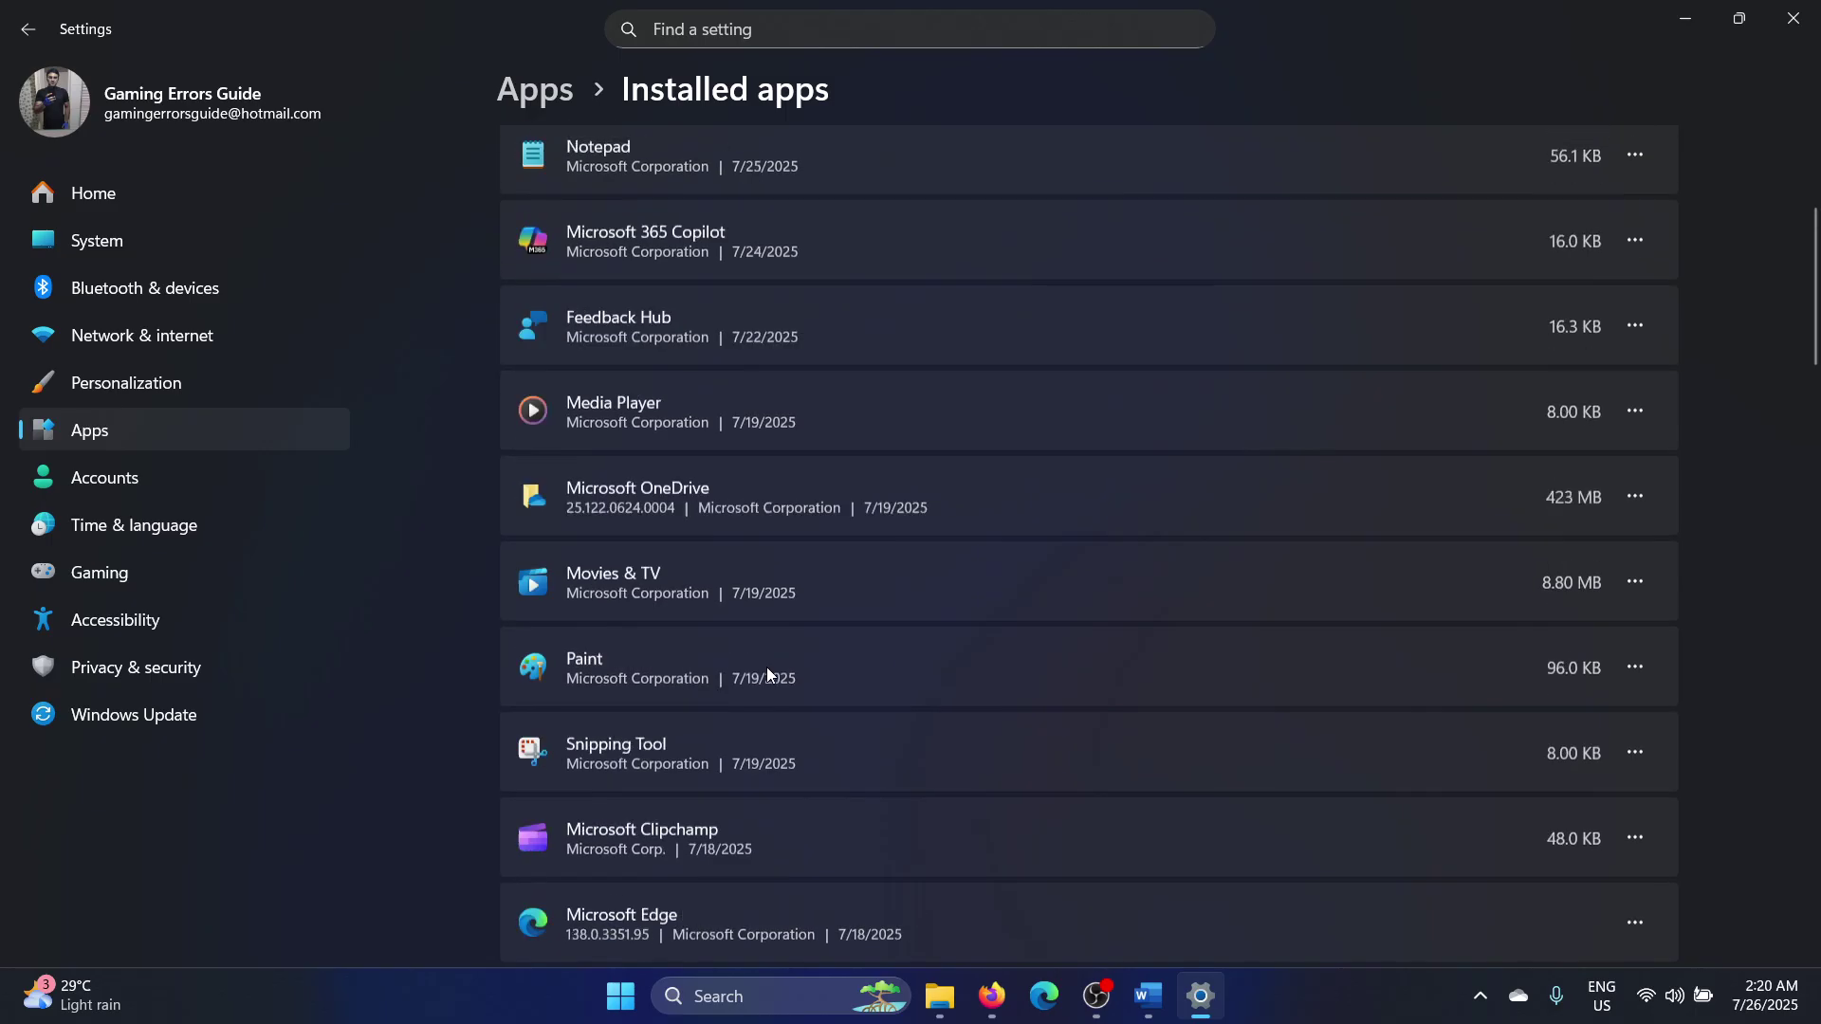
scroll(766, 668, "up", 3)
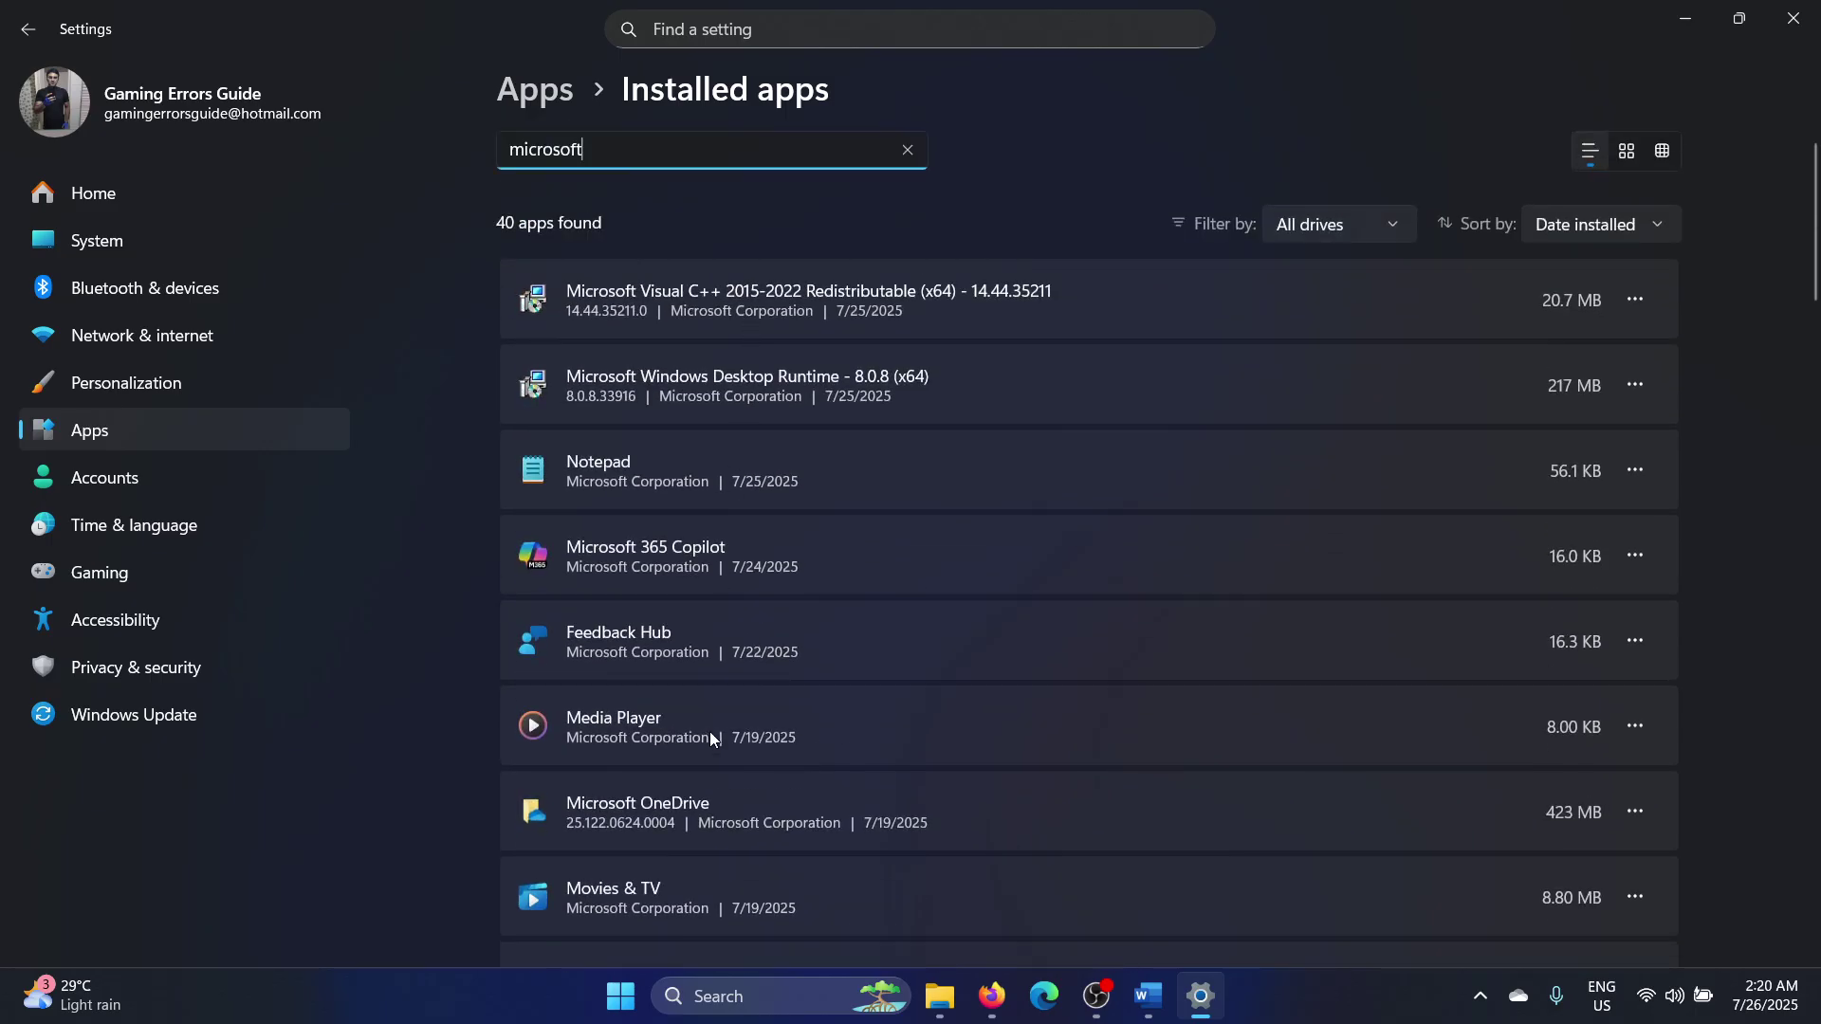
scroll(722, 502, "down", 3)
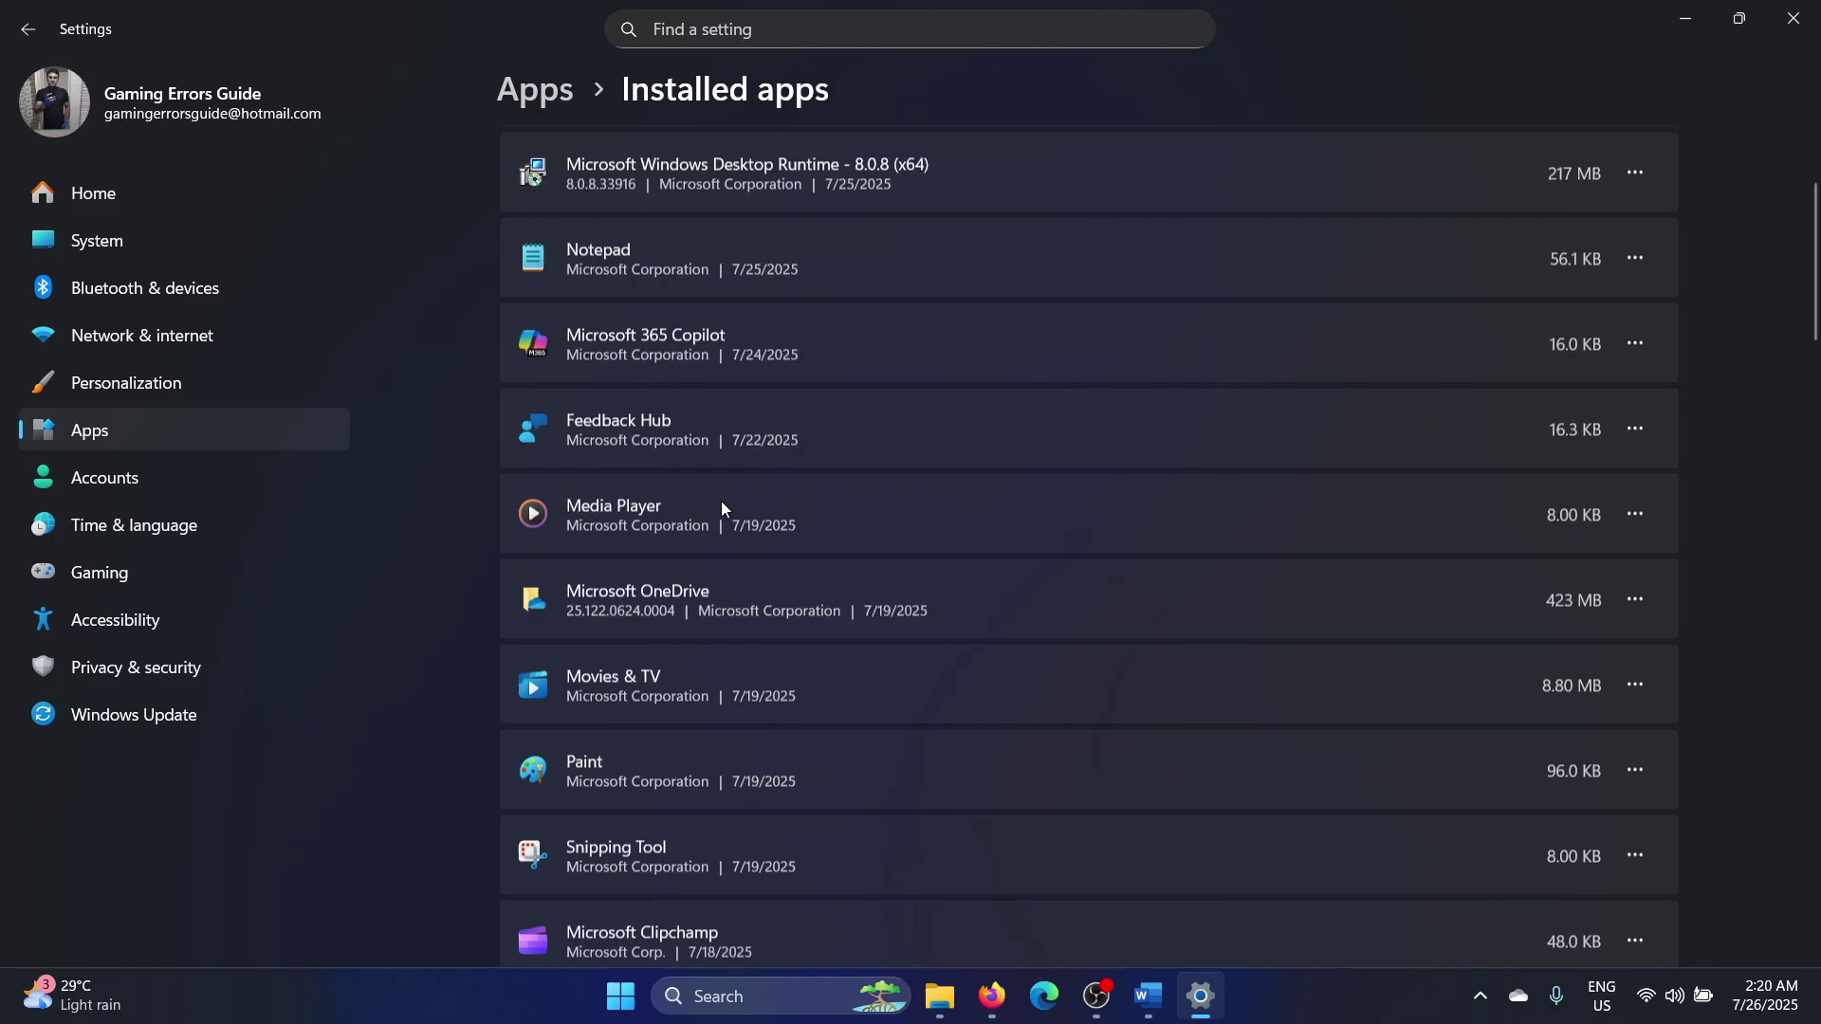
scroll(721, 501, "down", 3)
scroll(718, 569, "down", 3)
scroll(717, 588, "down", 3)
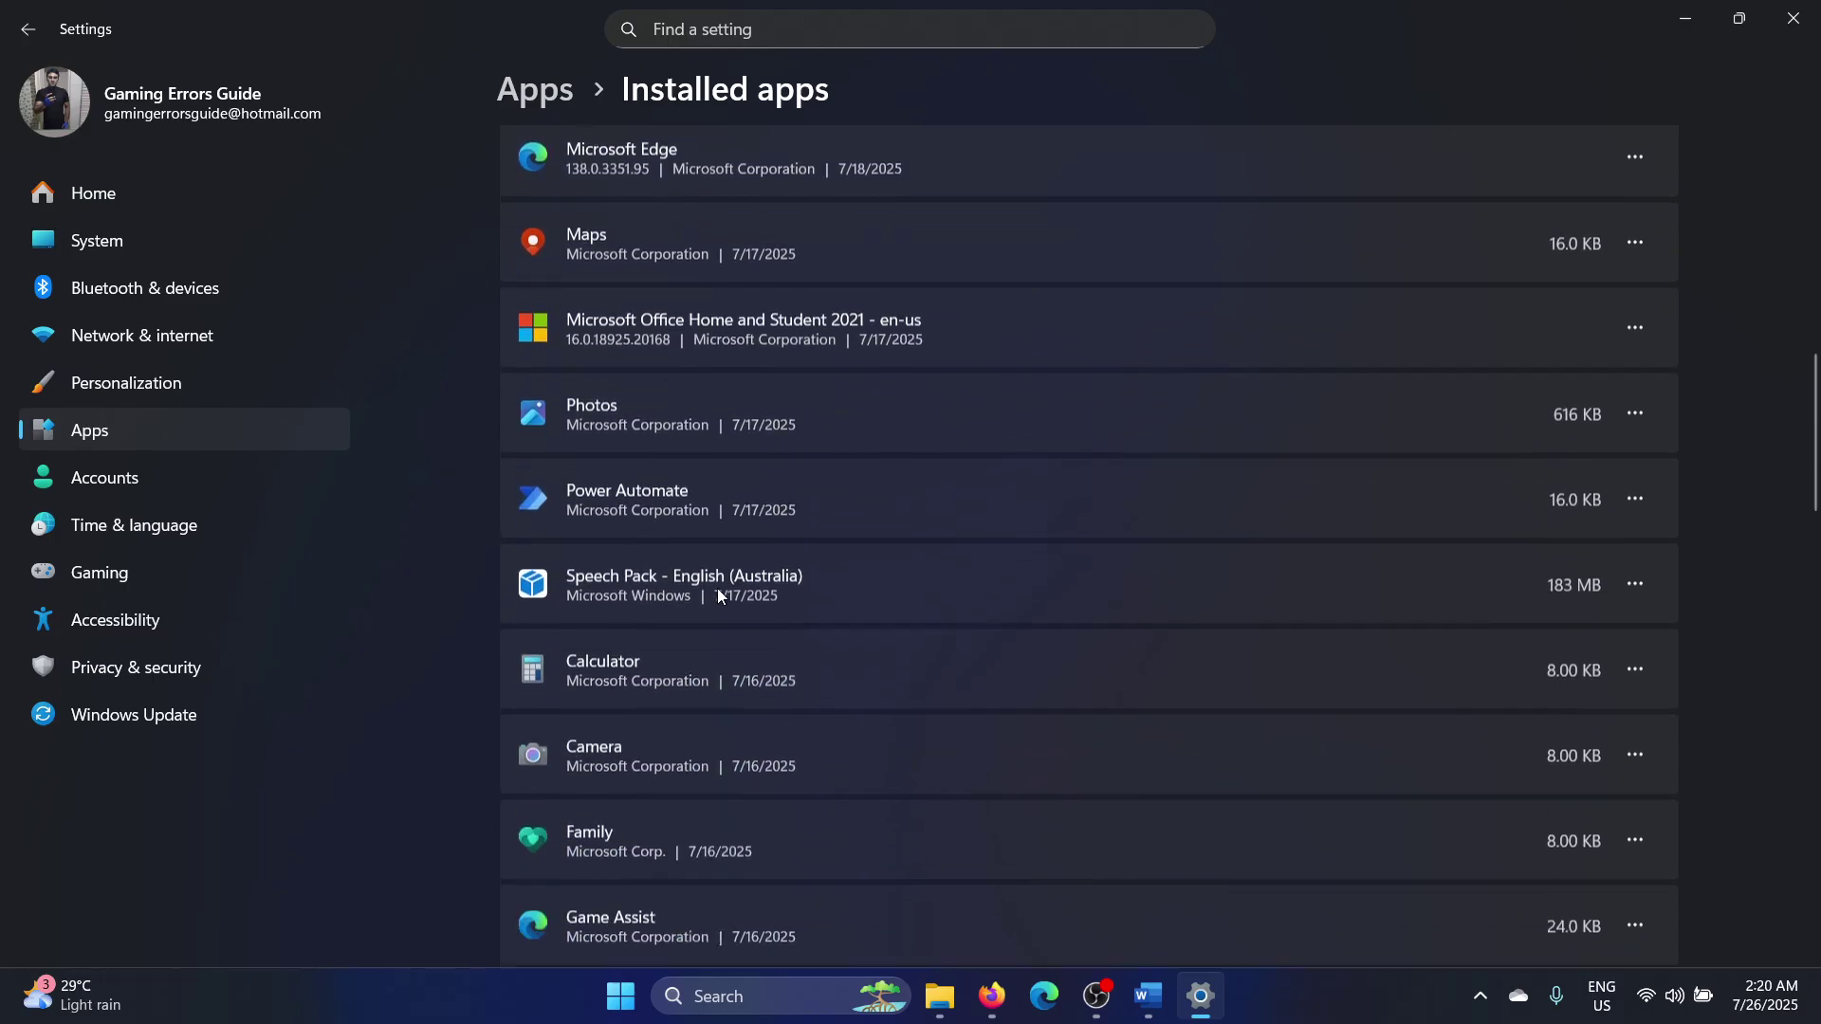
scroll(717, 588, "down", 2)
left_click(1635, 274)
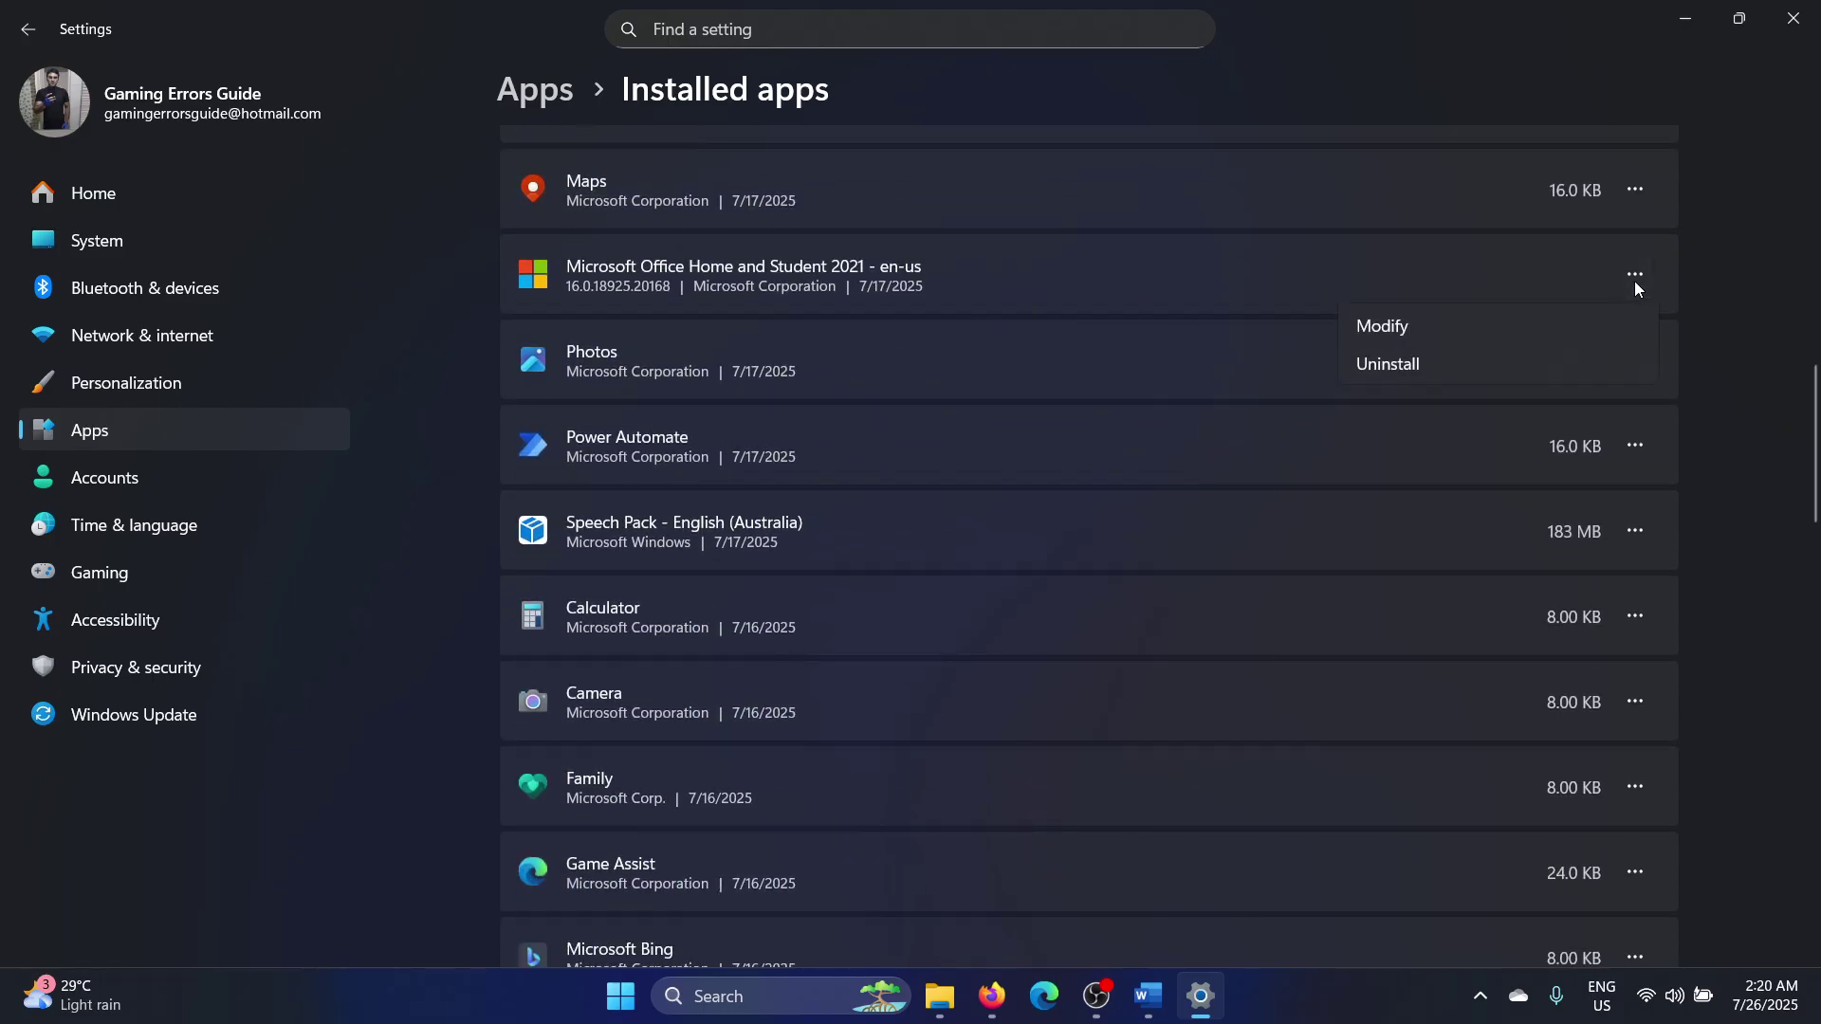
left_click(1387, 324)
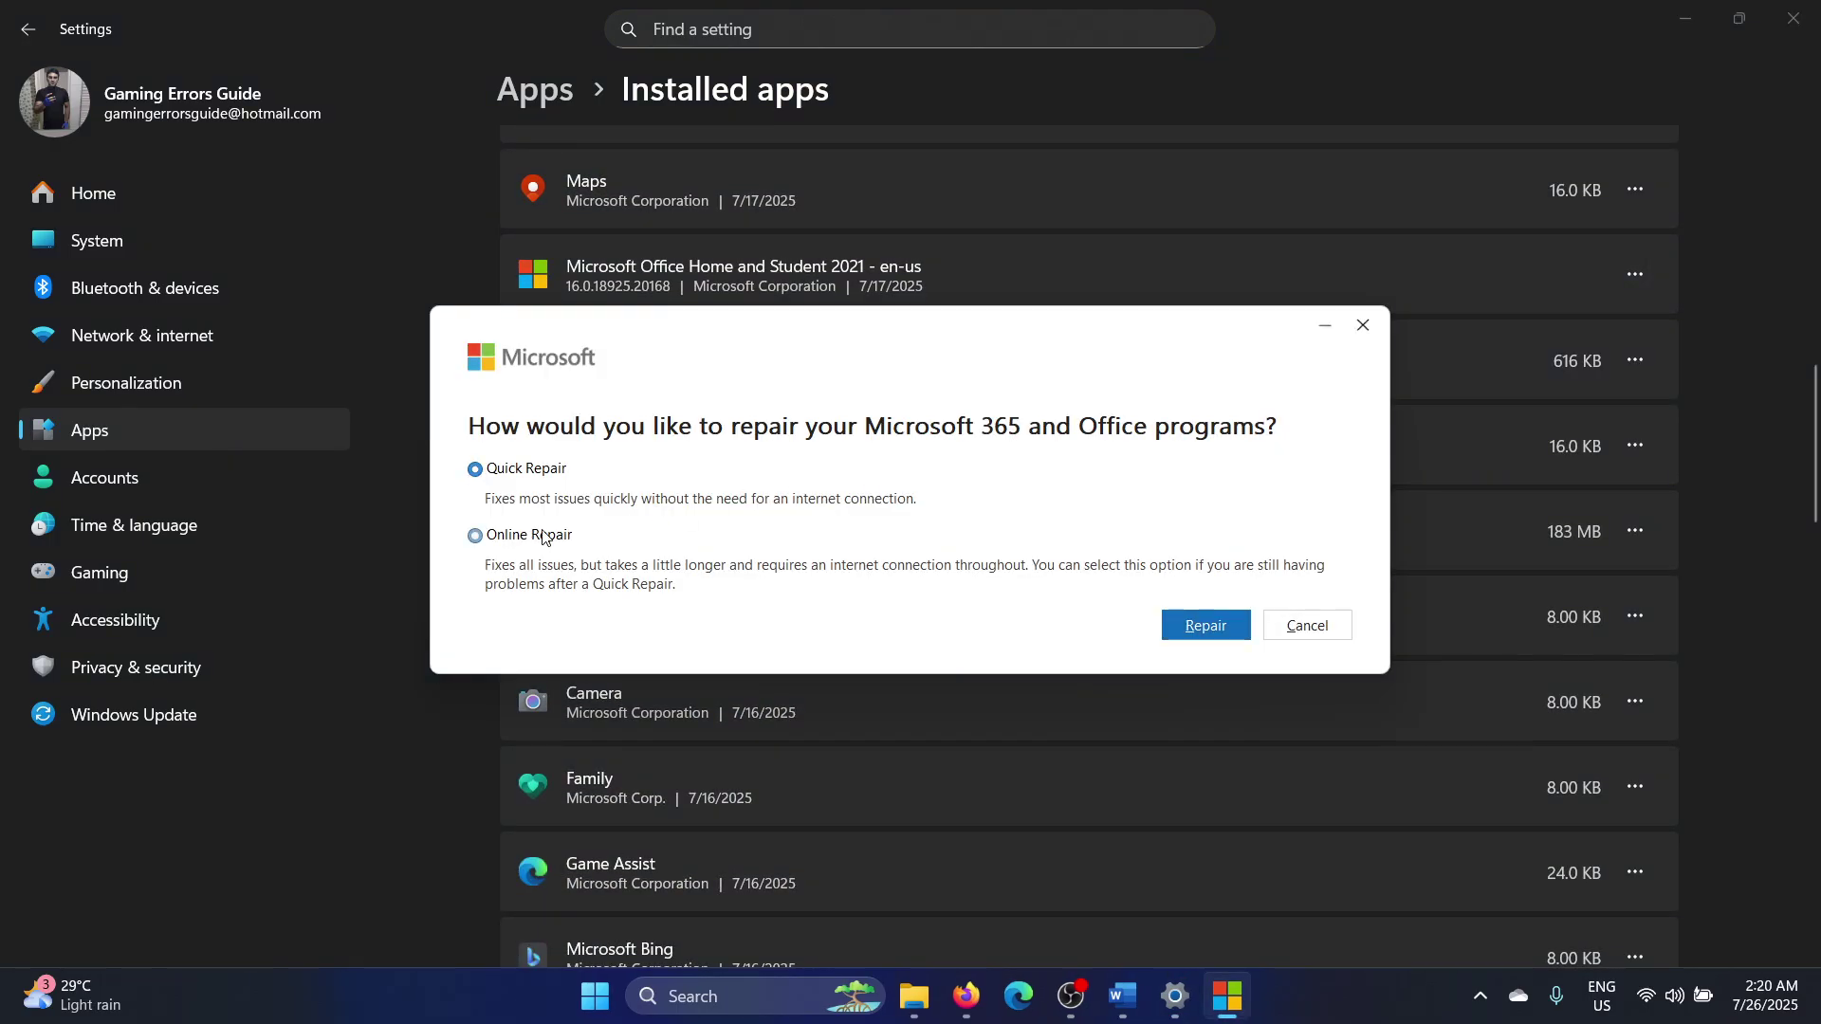
left_click(475, 536)
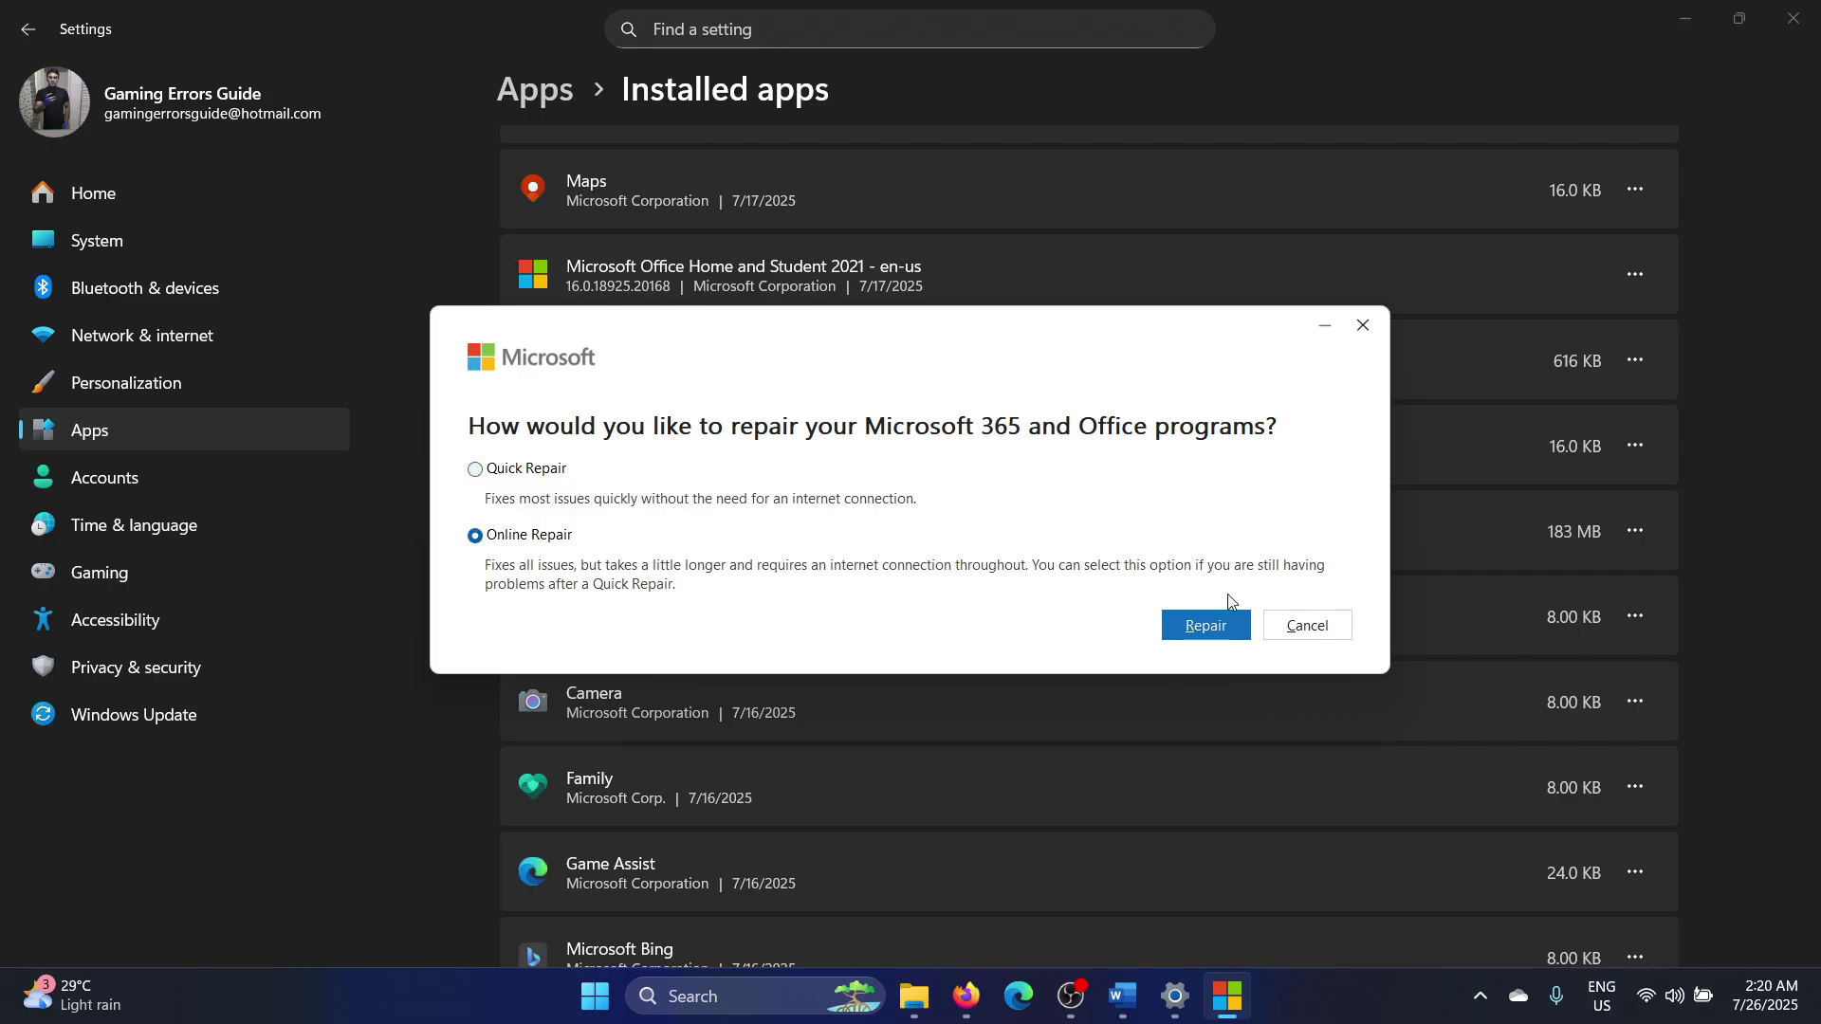
left_click(1121, 996)
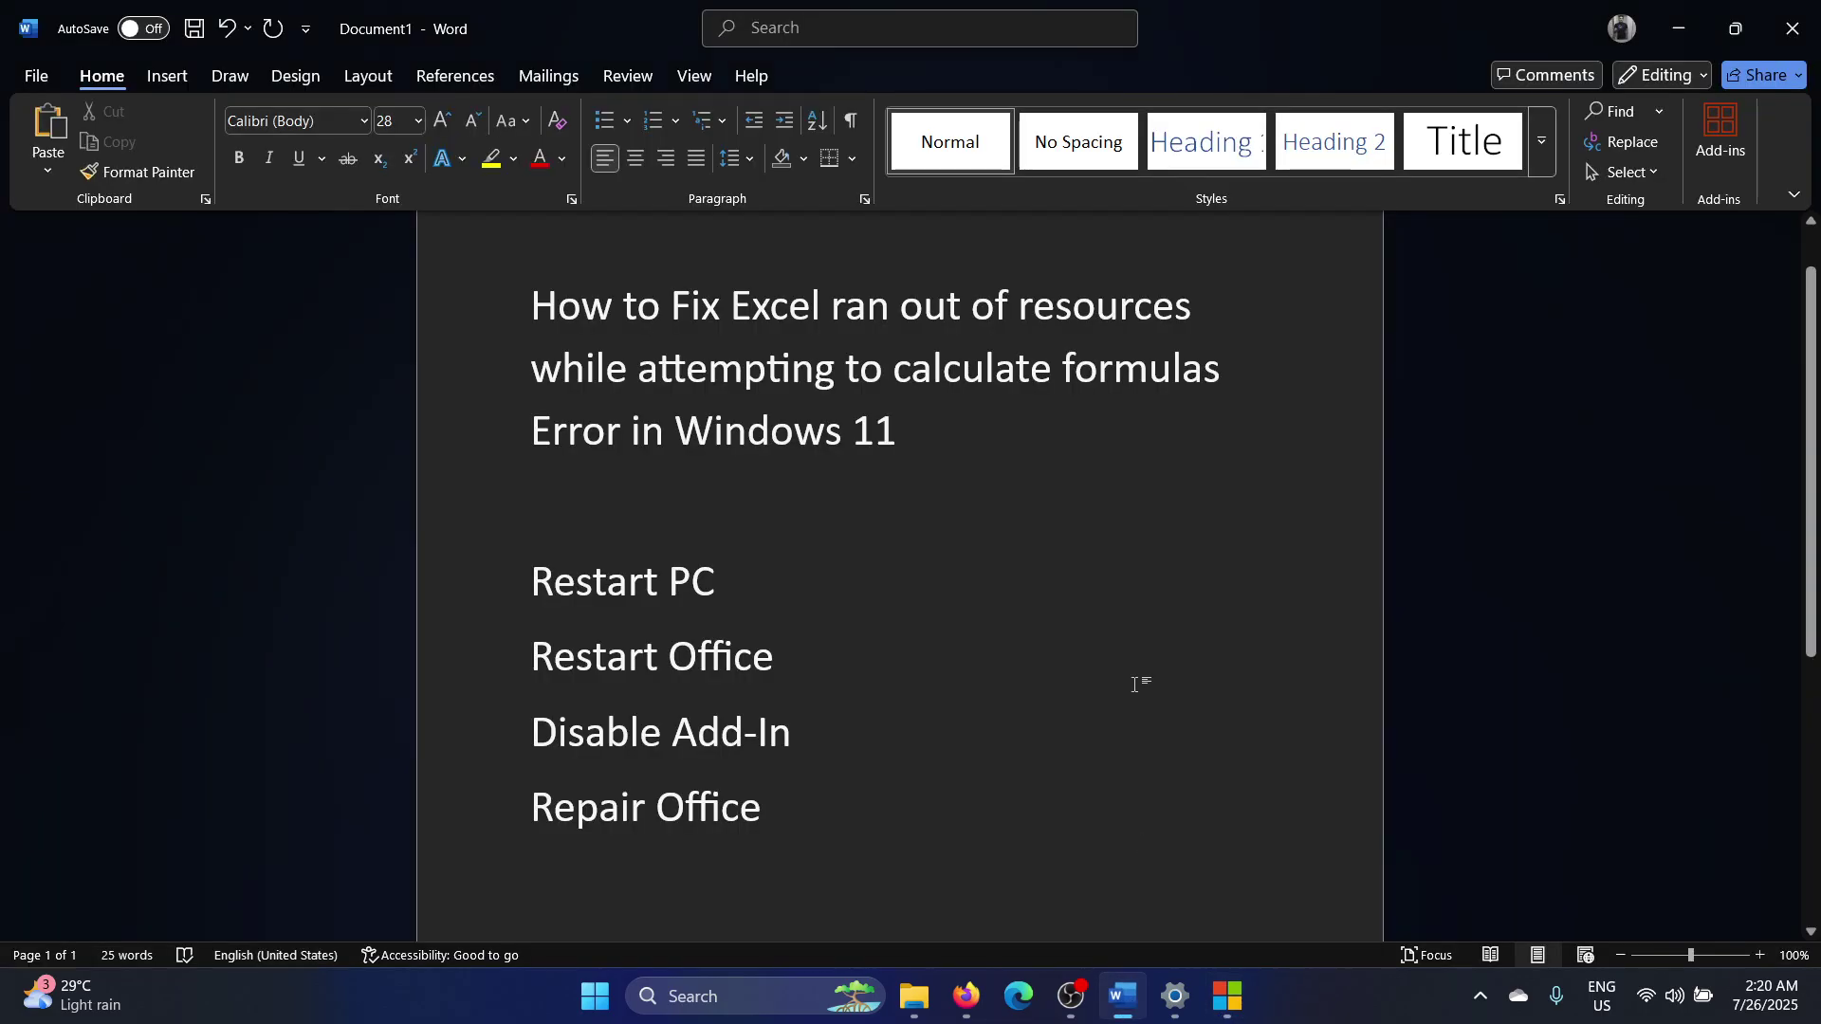